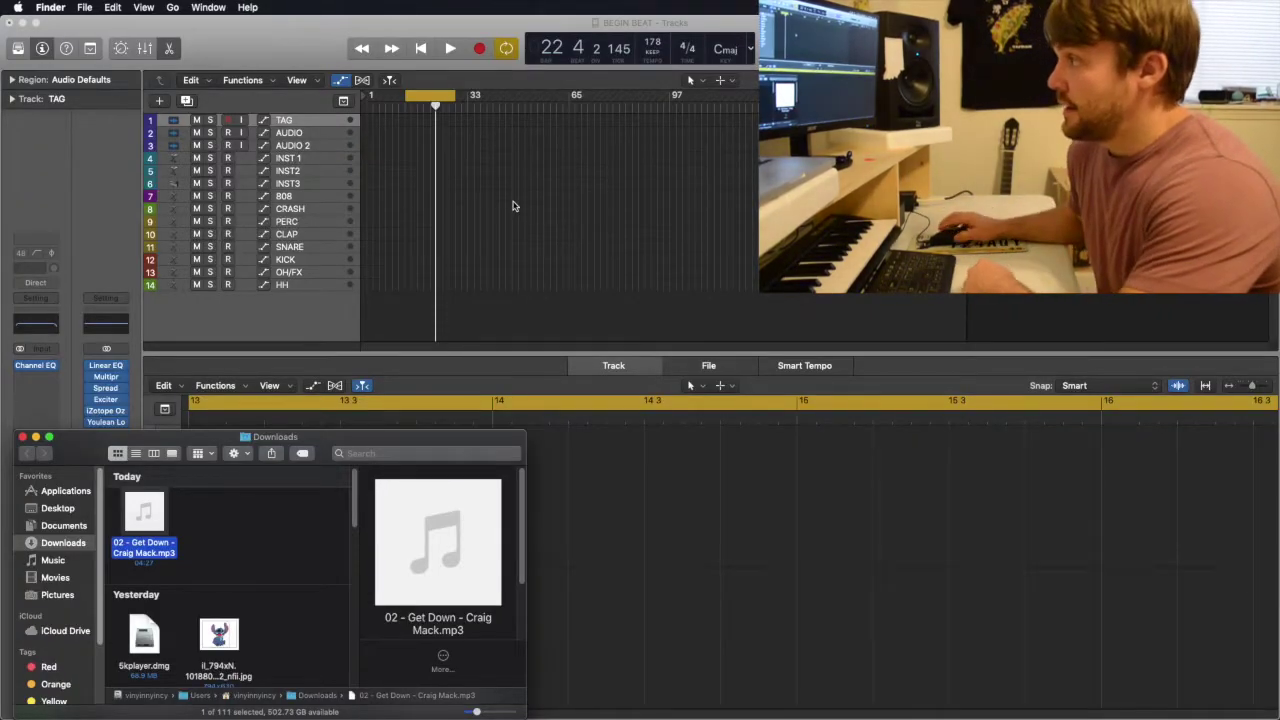
# - Import 02 - Get Down - Craig Mack.mp3 from Downloads onto the first track at bar 1 and play it
pyautogui.moveTo(152, 527); pyautogui.dragTo(380, 133)
pyautogui.moveTo(380, 133); pyautogui.dragTo(378, 125)
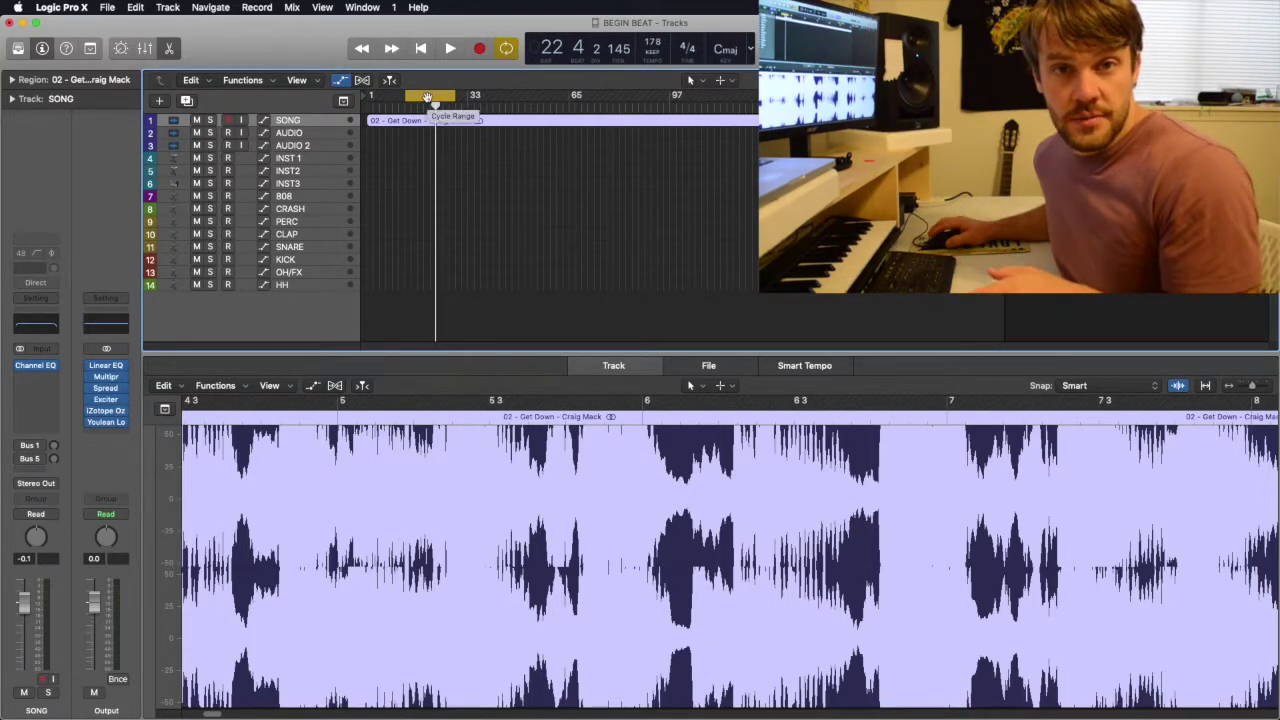
pyautogui.press('space')
pyautogui.moveTo(372, 120); pyautogui.dragTo(932, 140)
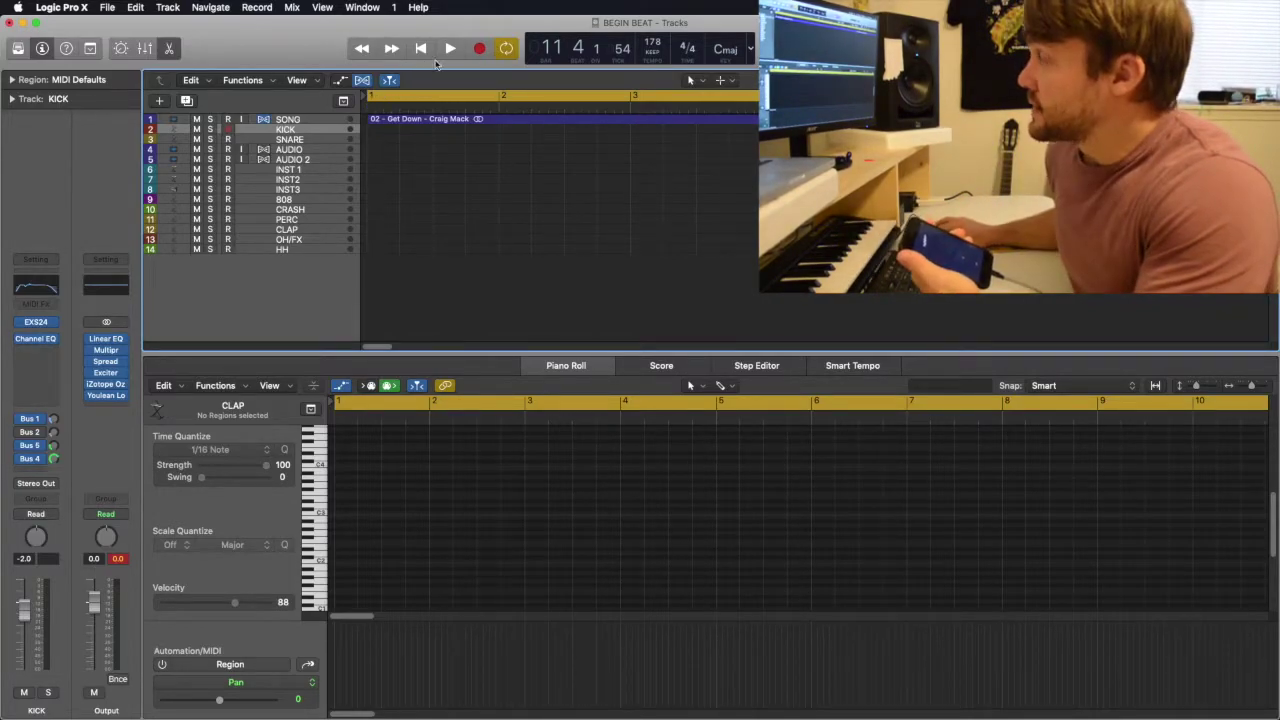
# - Play the song to gauge its tempo, stop it, and return the playhead to bar 1
pyautogui.press('space')
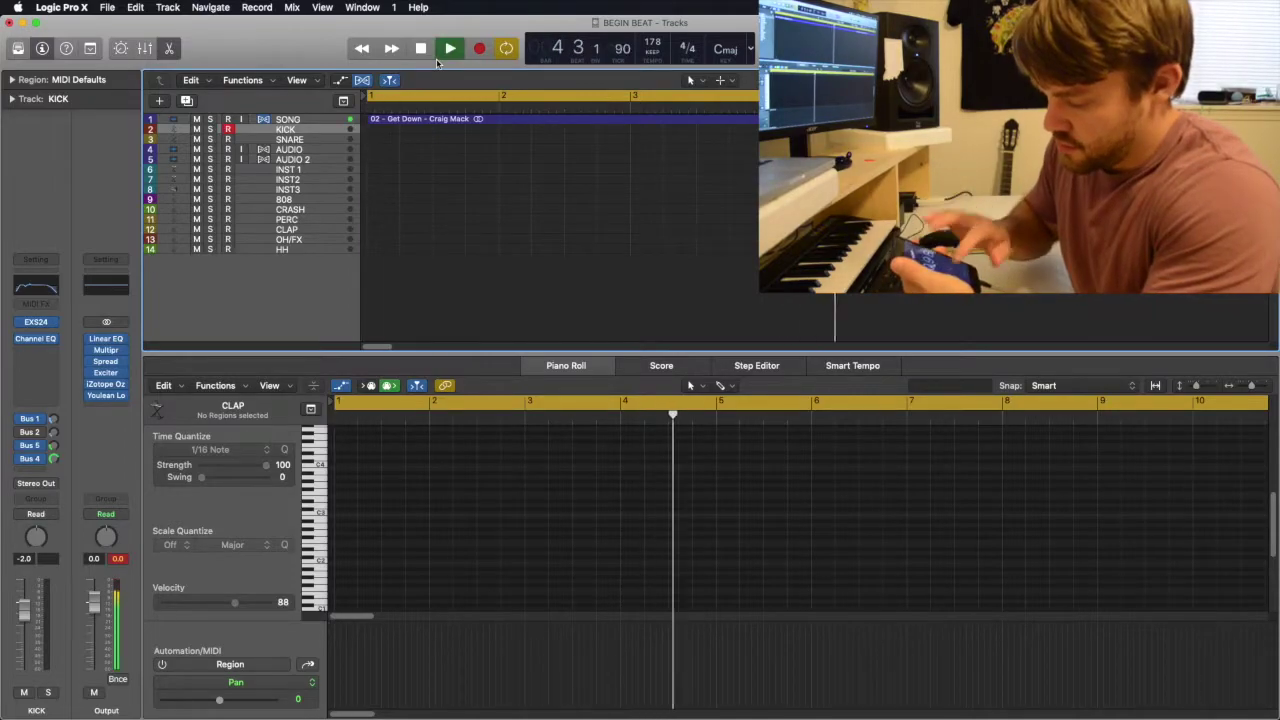
pyautogui.press('space')
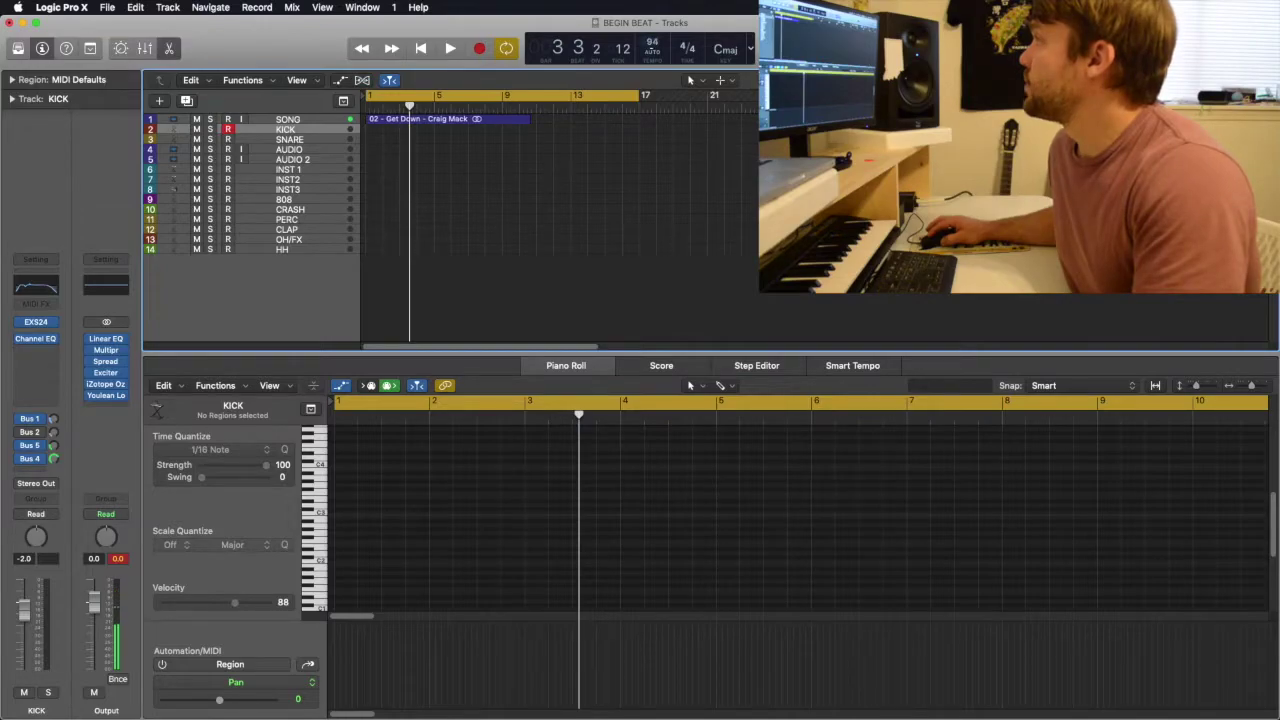
pyautogui.press('super+Down')
pyautogui.press('Return')
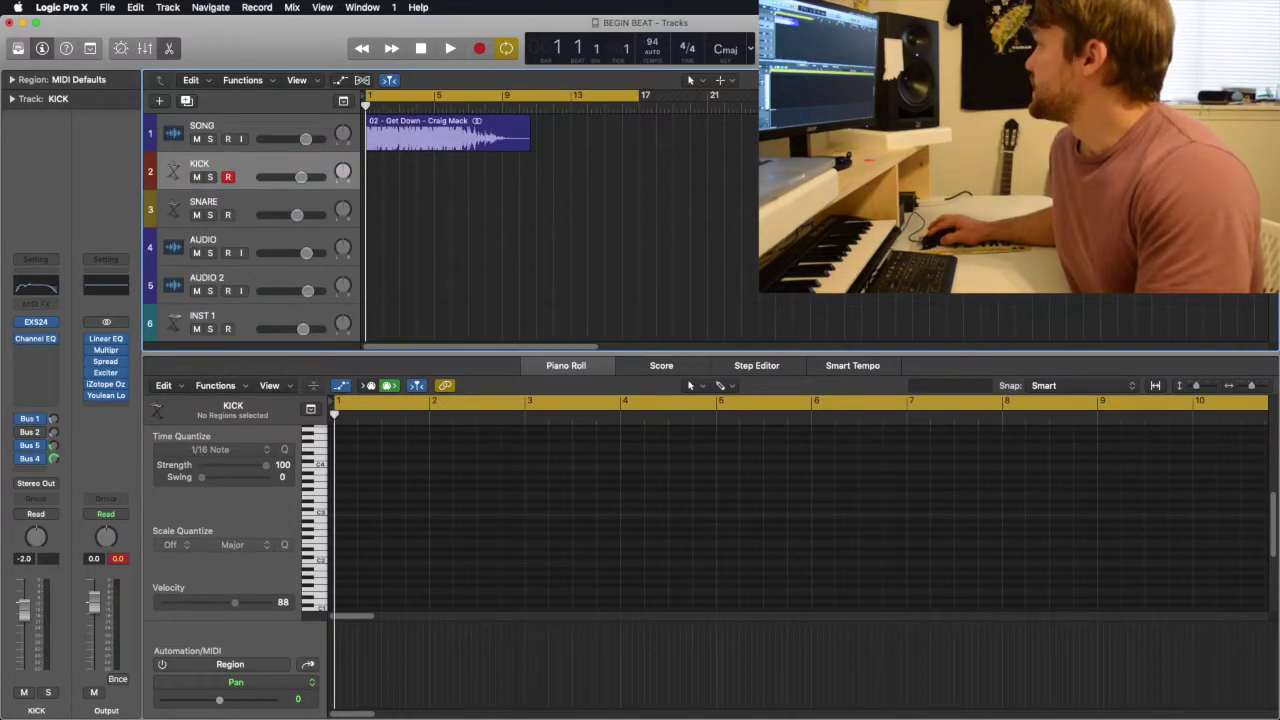
# - Play the opening of the song and stop near the first strong beat in bar 1
pyautogui.press('super+Right')
pyautogui.press('super+Right')
pyautogui.press('super+Right')
pyautogui.press('space')
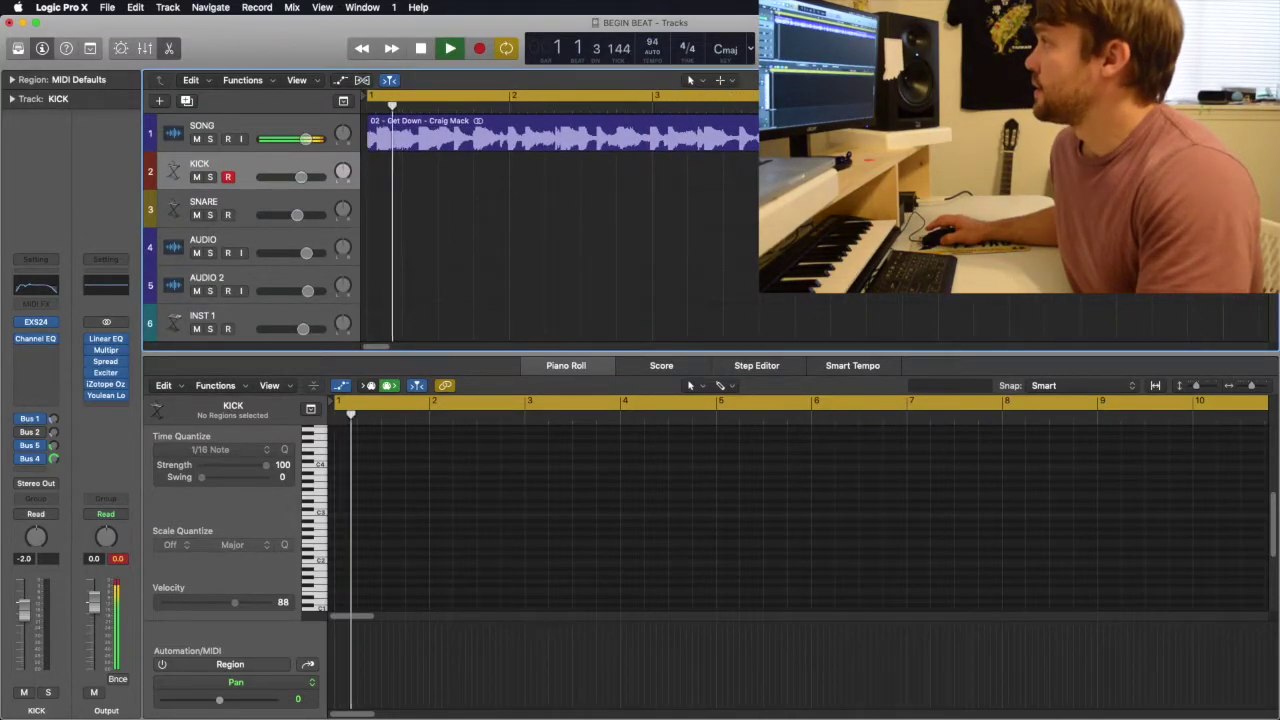
pyautogui.click(408, 102)
pyautogui.press('space')
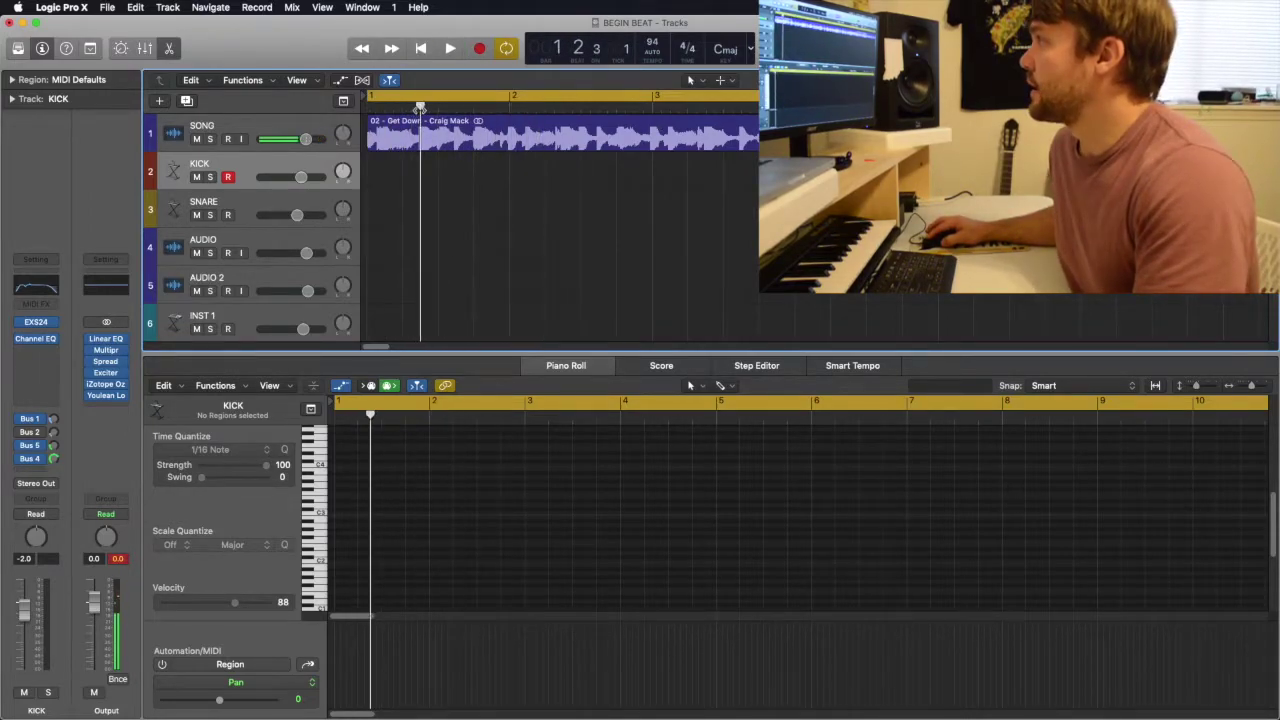
# - Place the playhead exactly on the first strong transient at 1 2 2 208 and split the song region there
pyautogui.scroll(5, 432, 93)
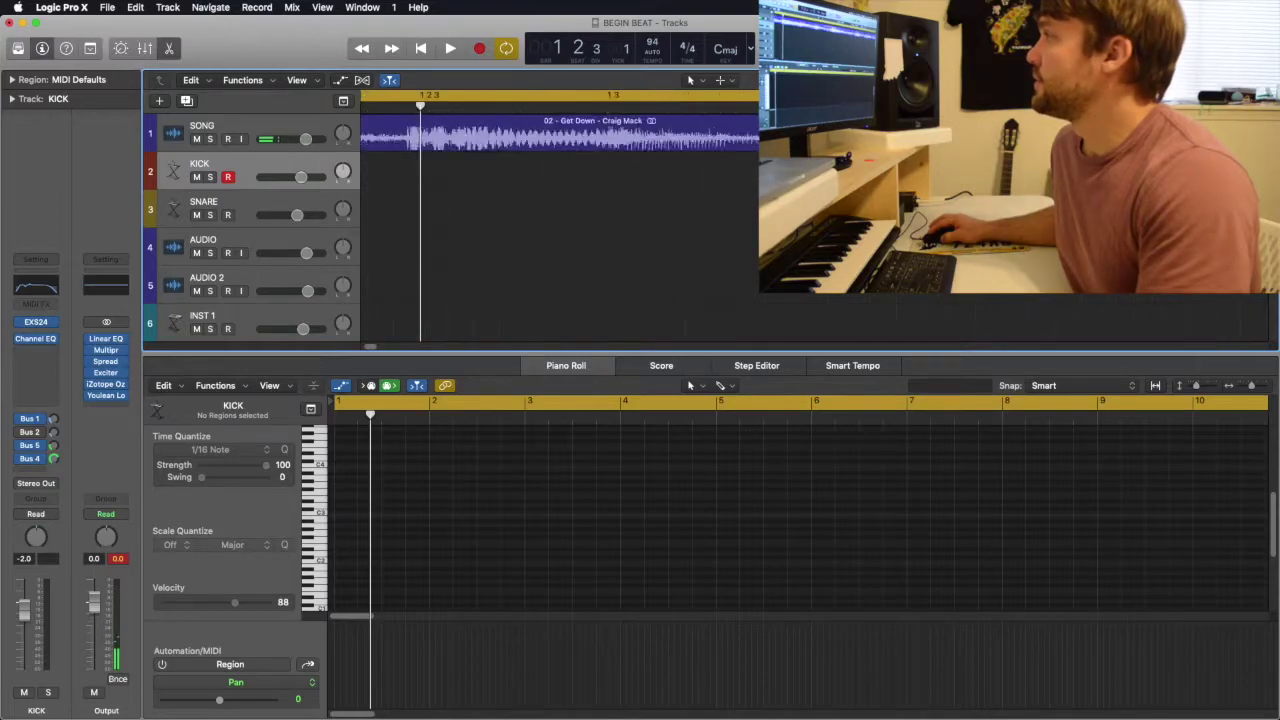
pyautogui.moveTo(421, 104); pyautogui.dragTo(380, 106)
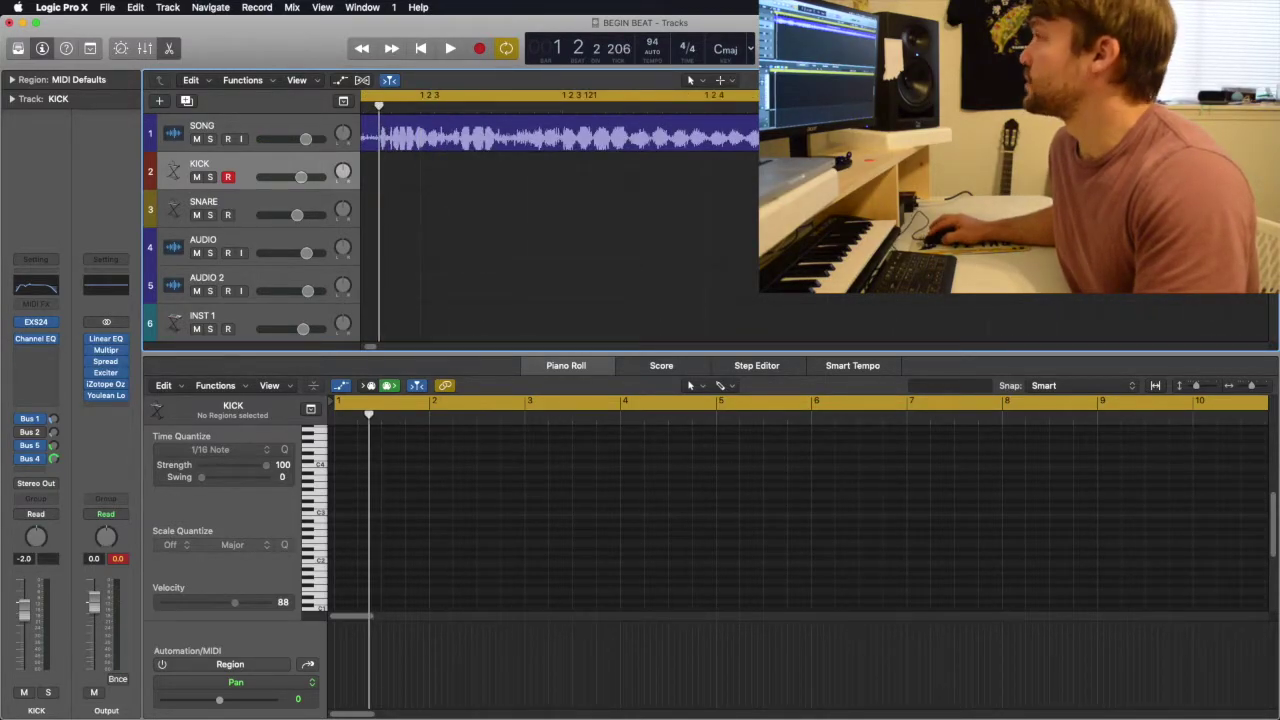
pyautogui.scroll(3, 386, 108)
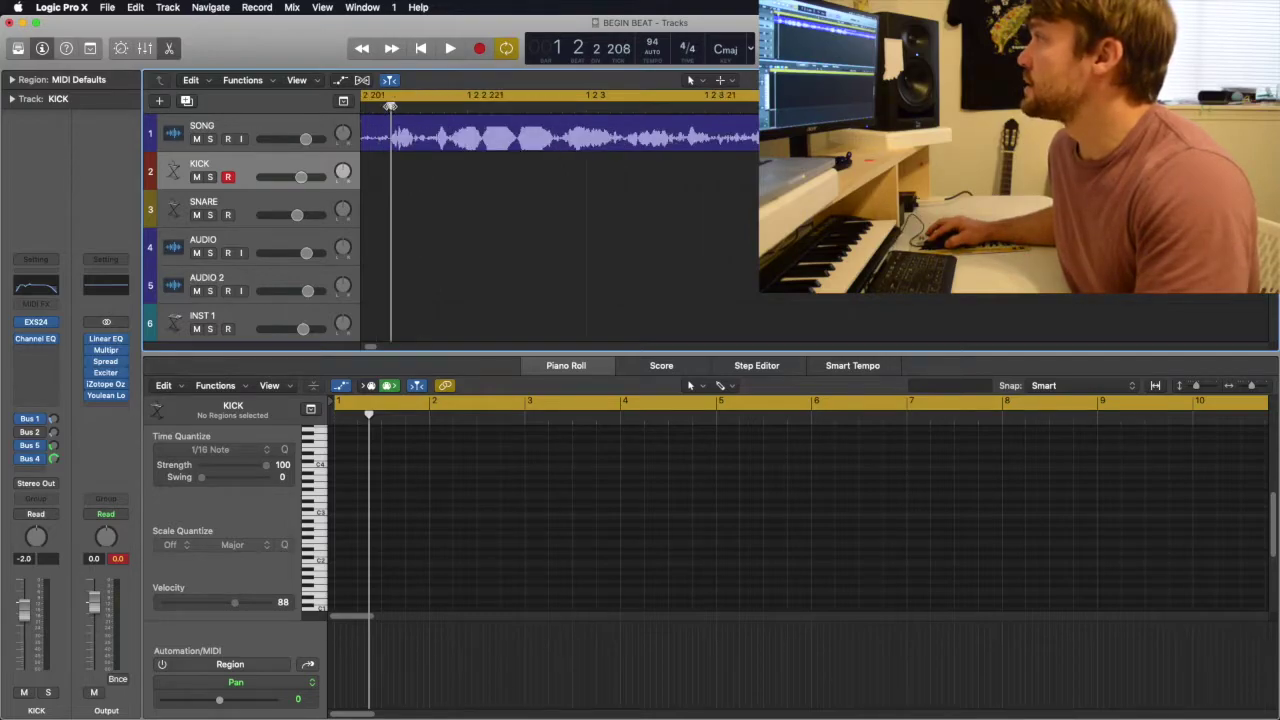
pyautogui.scroll(5, 388, 108)
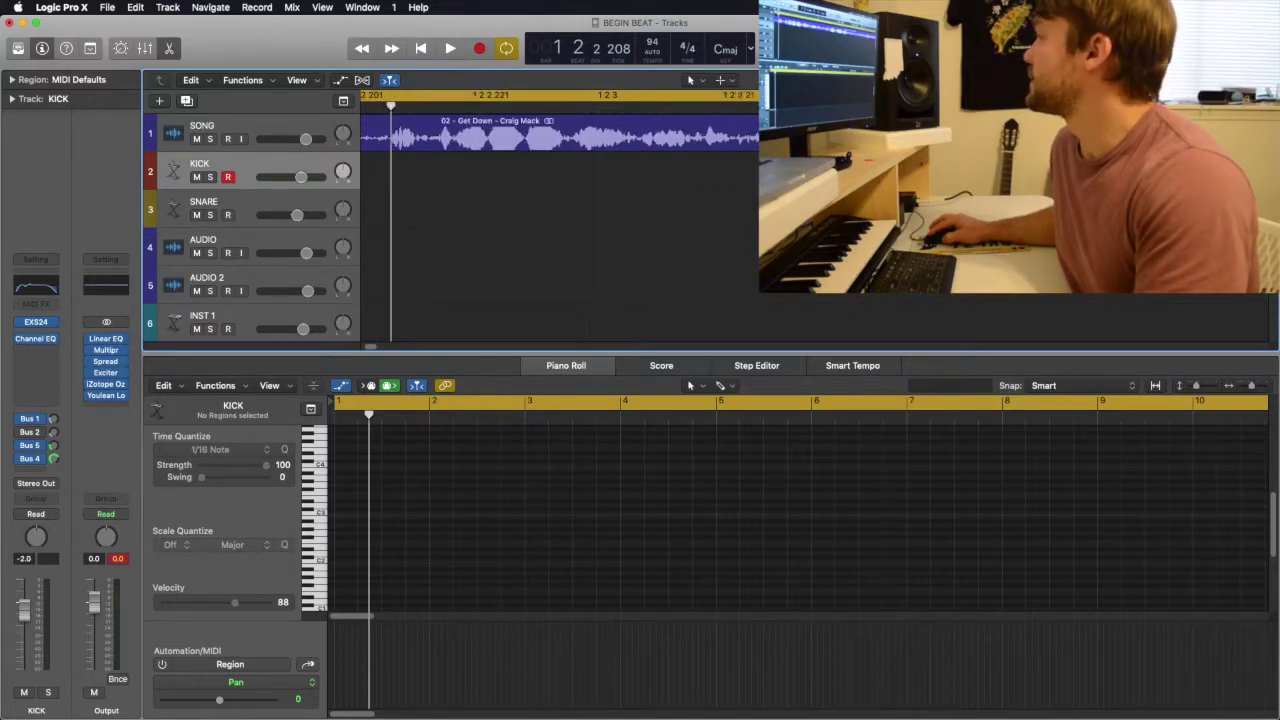
pyautogui.scroll(-3, 400, 100)
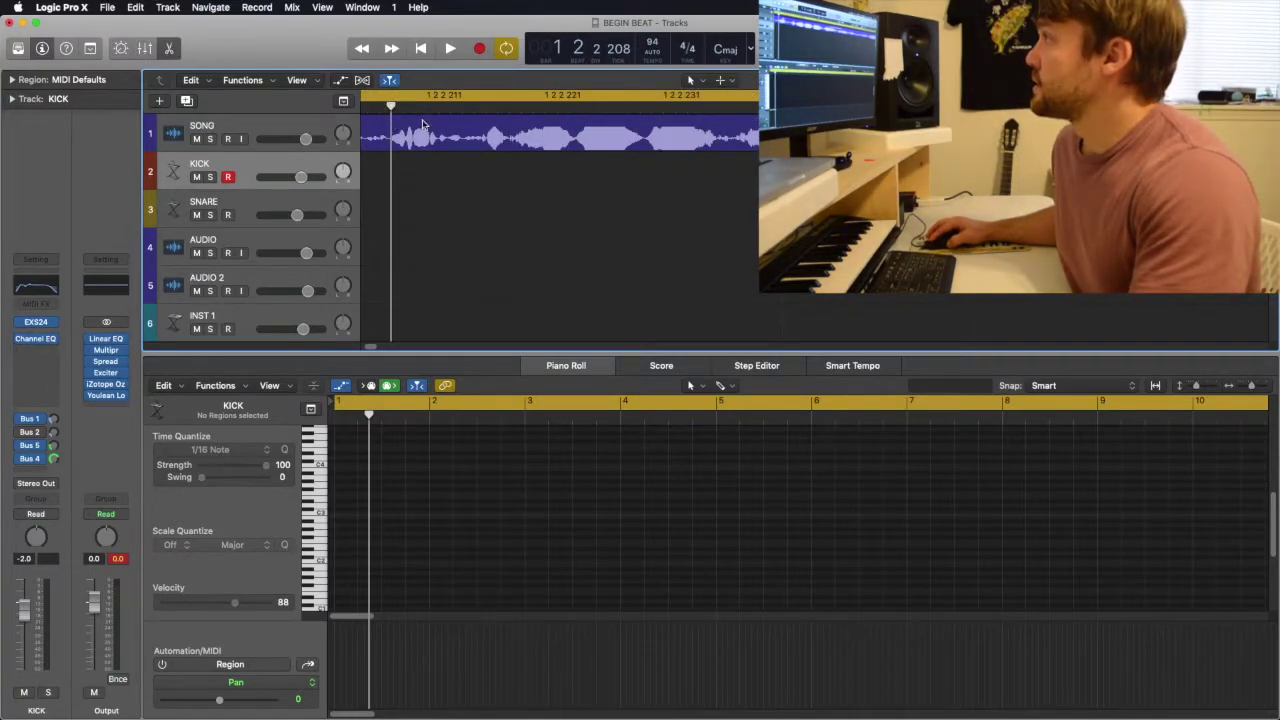
pyautogui.click(423, 124)
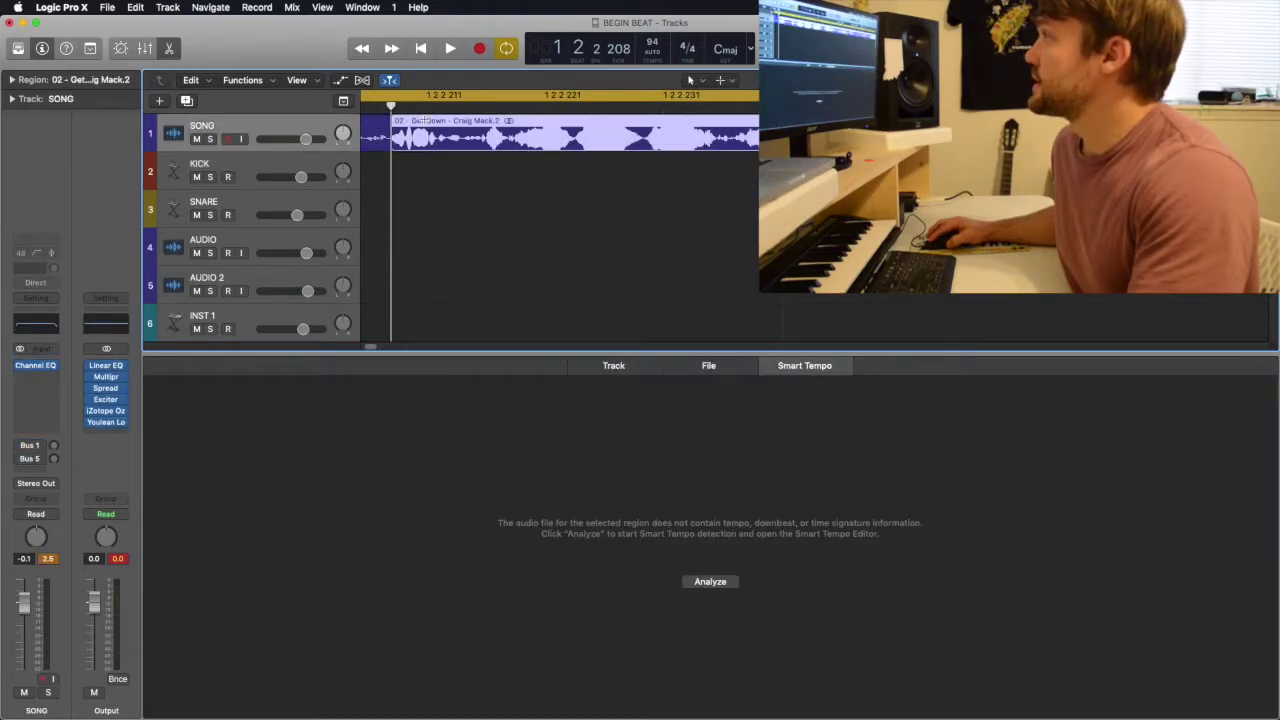
# - Remove the song's leading piece and align the start of the remaining region exactly with bar 1
pyautogui.press('z')
pyautogui.press('Return')
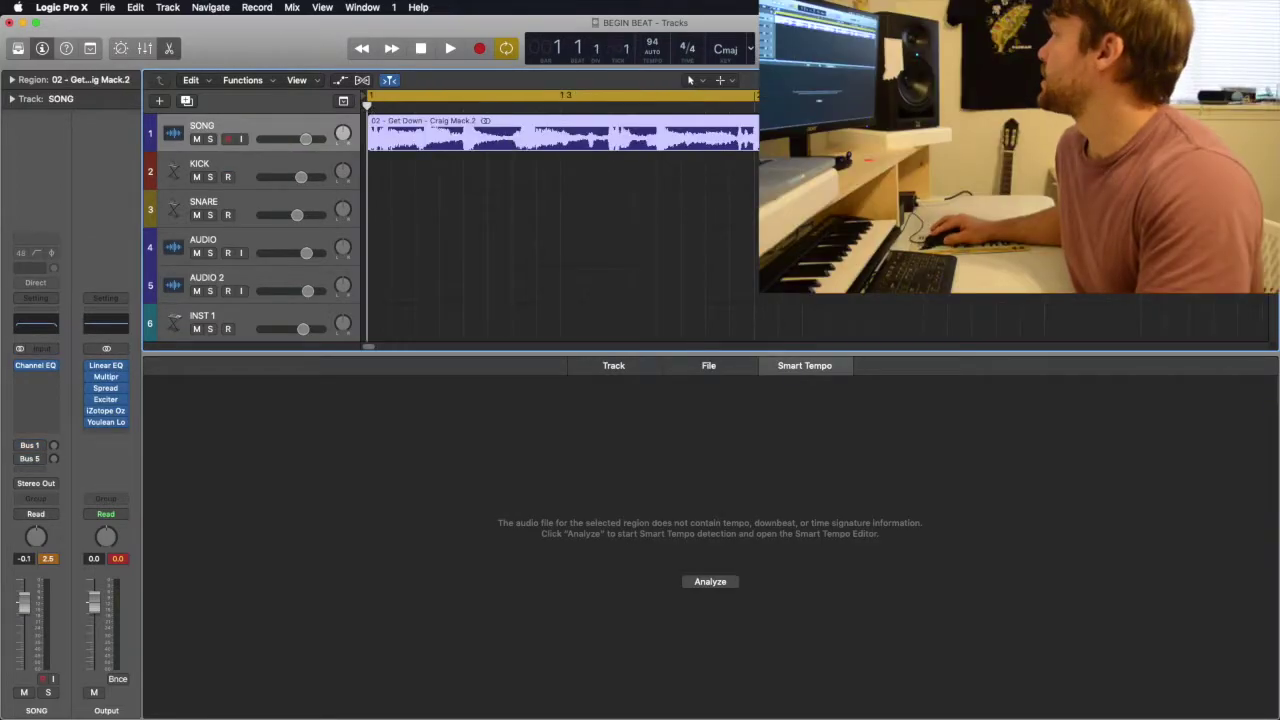
pyautogui.press('super+Right')
pyautogui.press('super+Right')
pyautogui.press('super+Right')
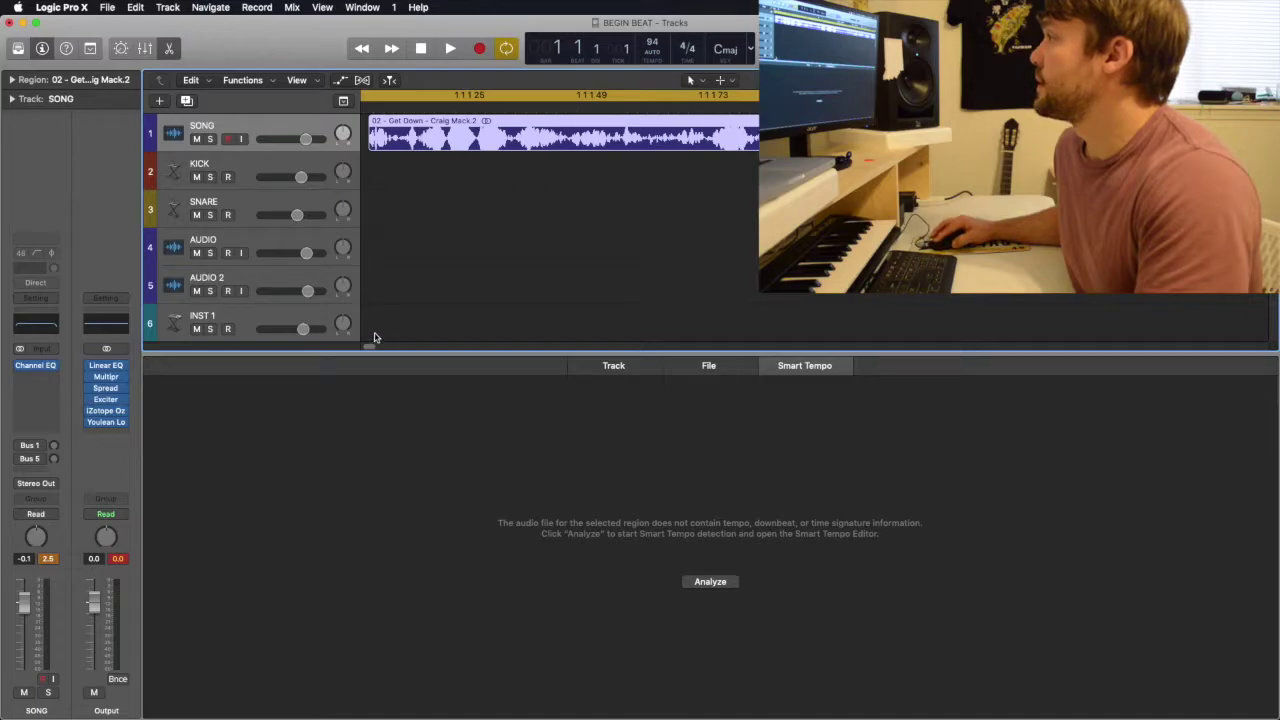
pyautogui.hscroll(-2, 370, 340)
pyautogui.moveTo(430, 122); pyautogui.dragTo(396, 122)
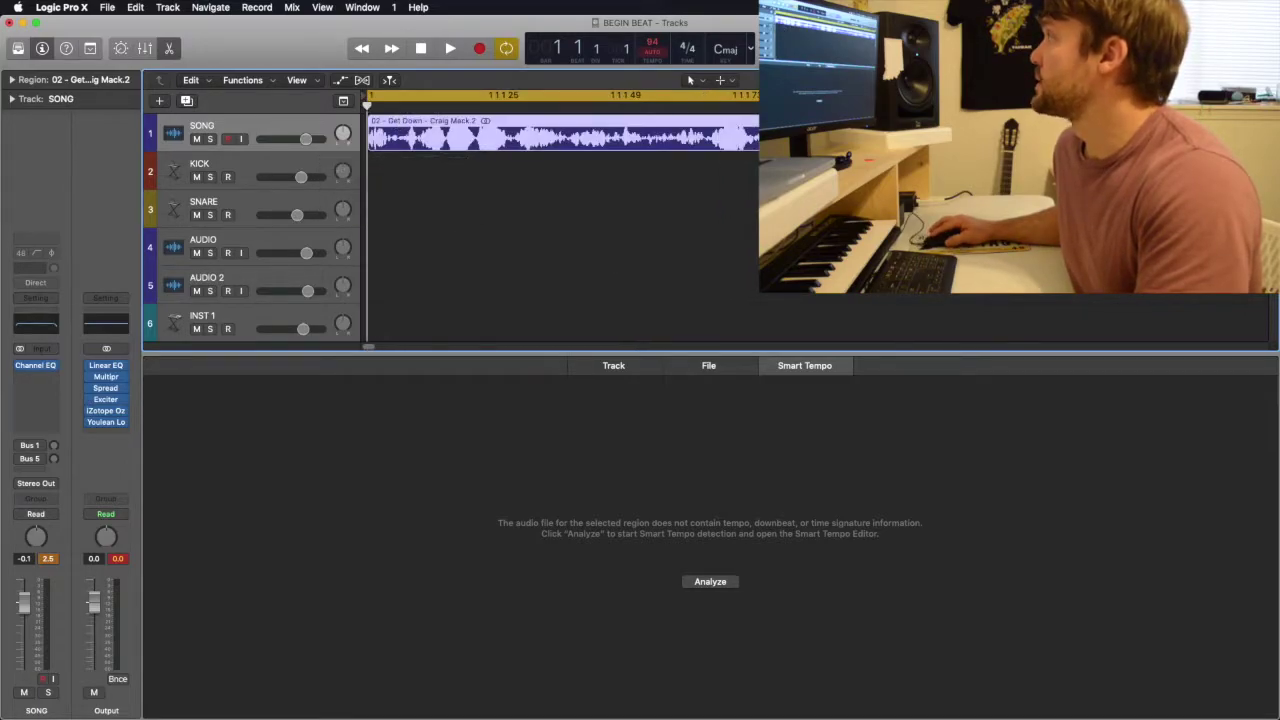
# - Play the aligned song region from bar 1 to check that its beats follow the bar grid
pyautogui.press('z')
pyautogui.press('space')
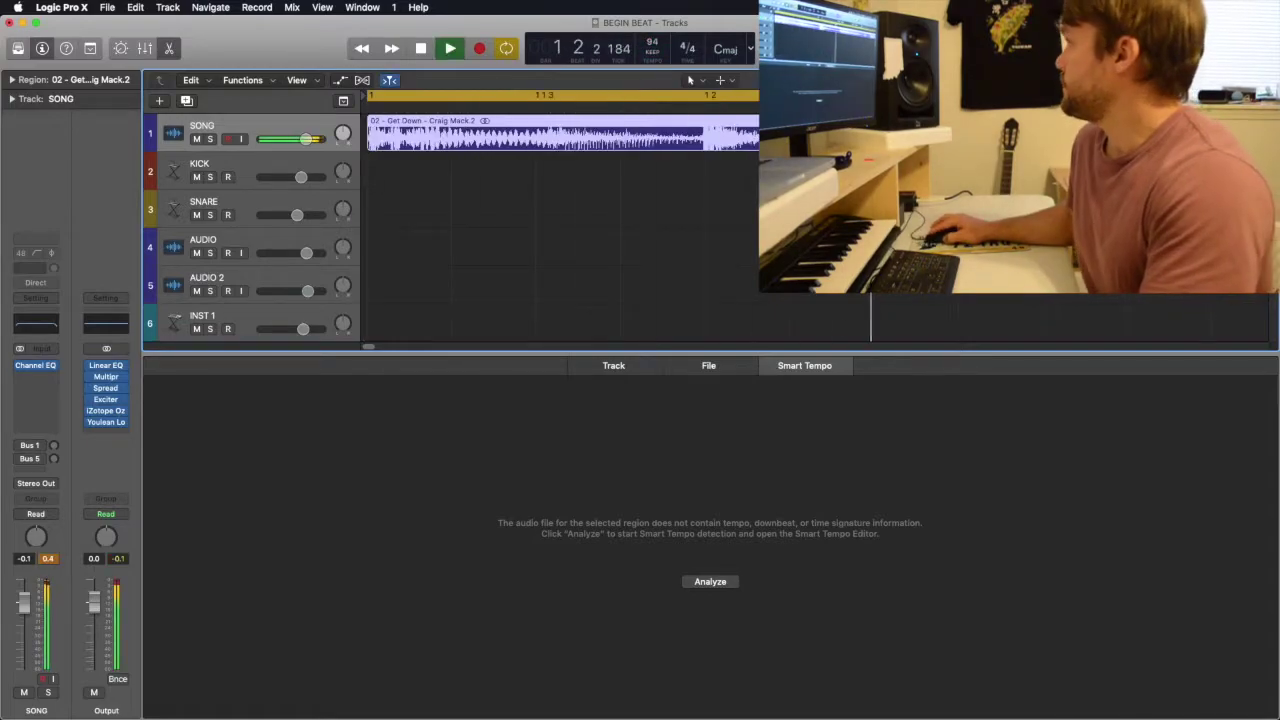
pyautogui.press('super+Left')
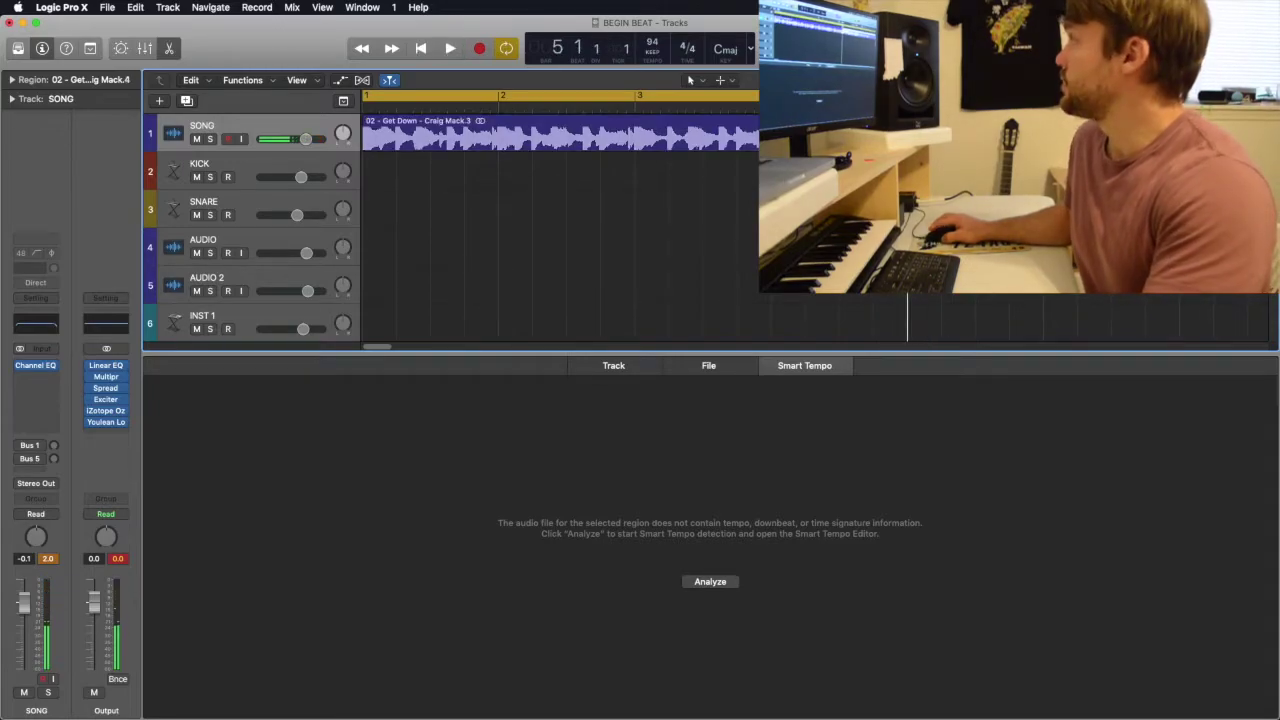
pyautogui.click(433, 162)
pyautogui.press('space')
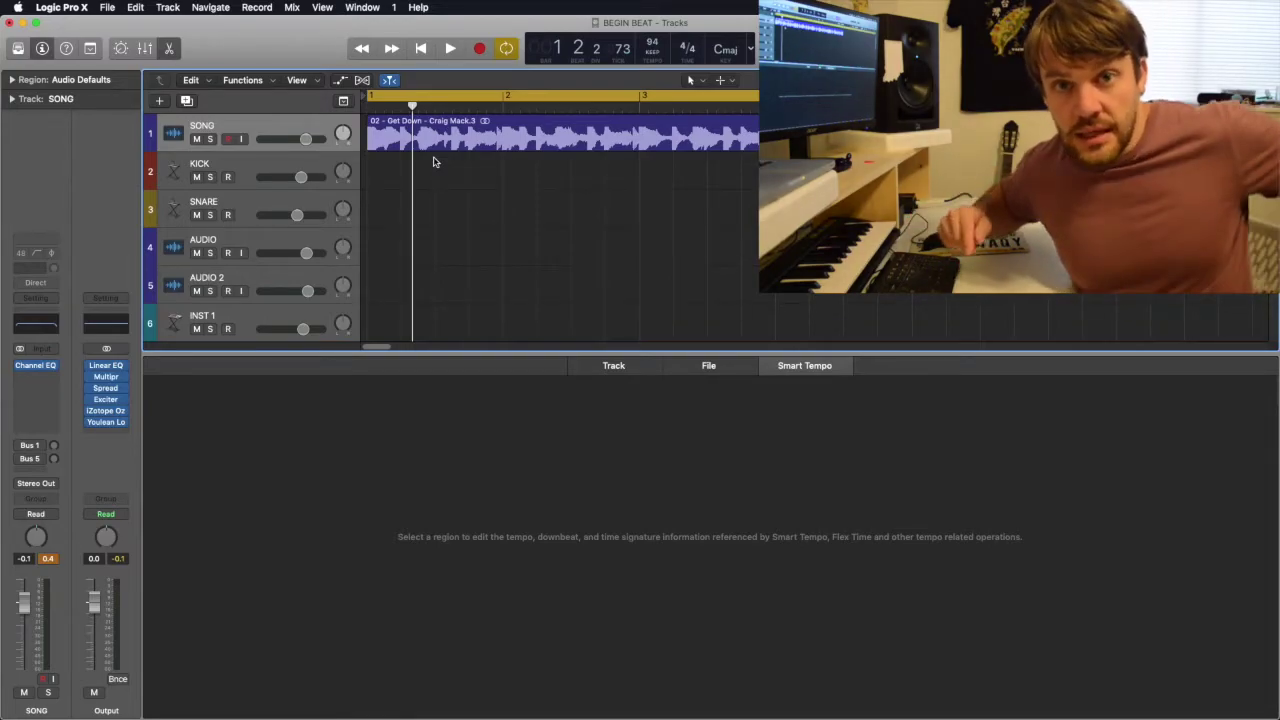
# - Create a one-bar region on the KICK track with a C1 note at 1 1 1 1, and play it with the song
pyautogui.click(433, 161)
pyautogui.doubleClick(433, 161)
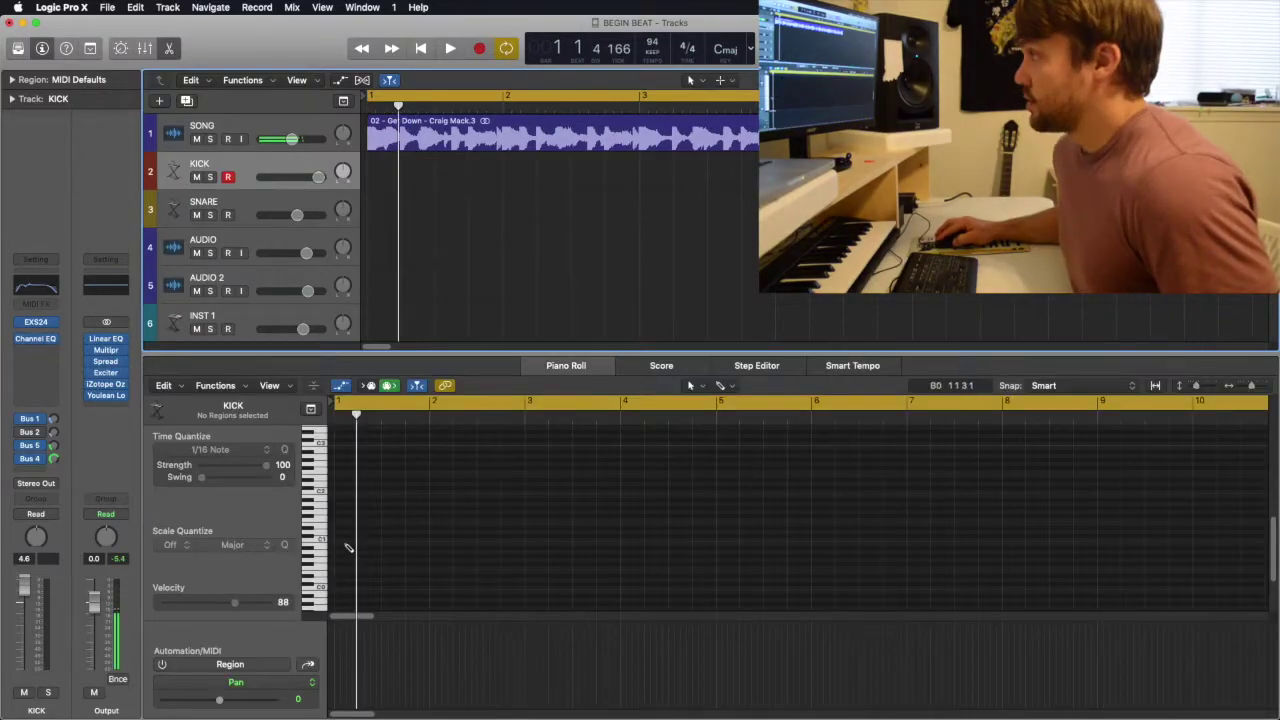
pyautogui.click(337, 544)
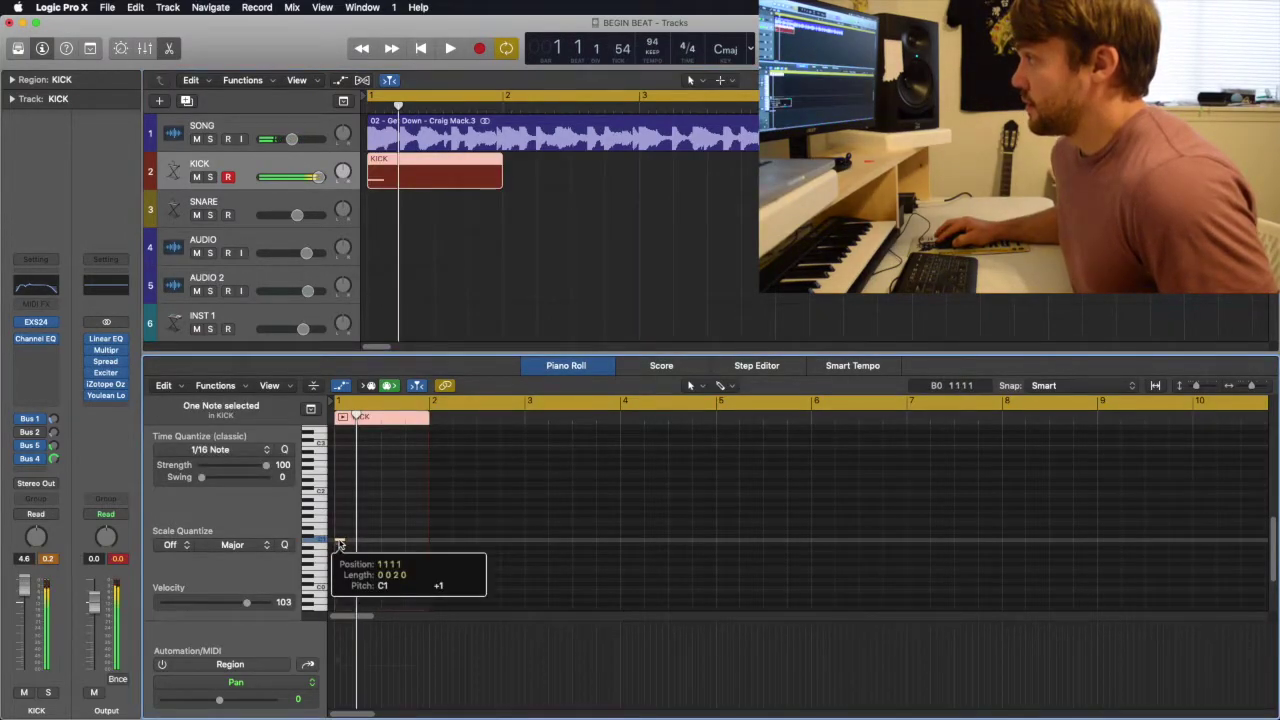
pyautogui.press('space')
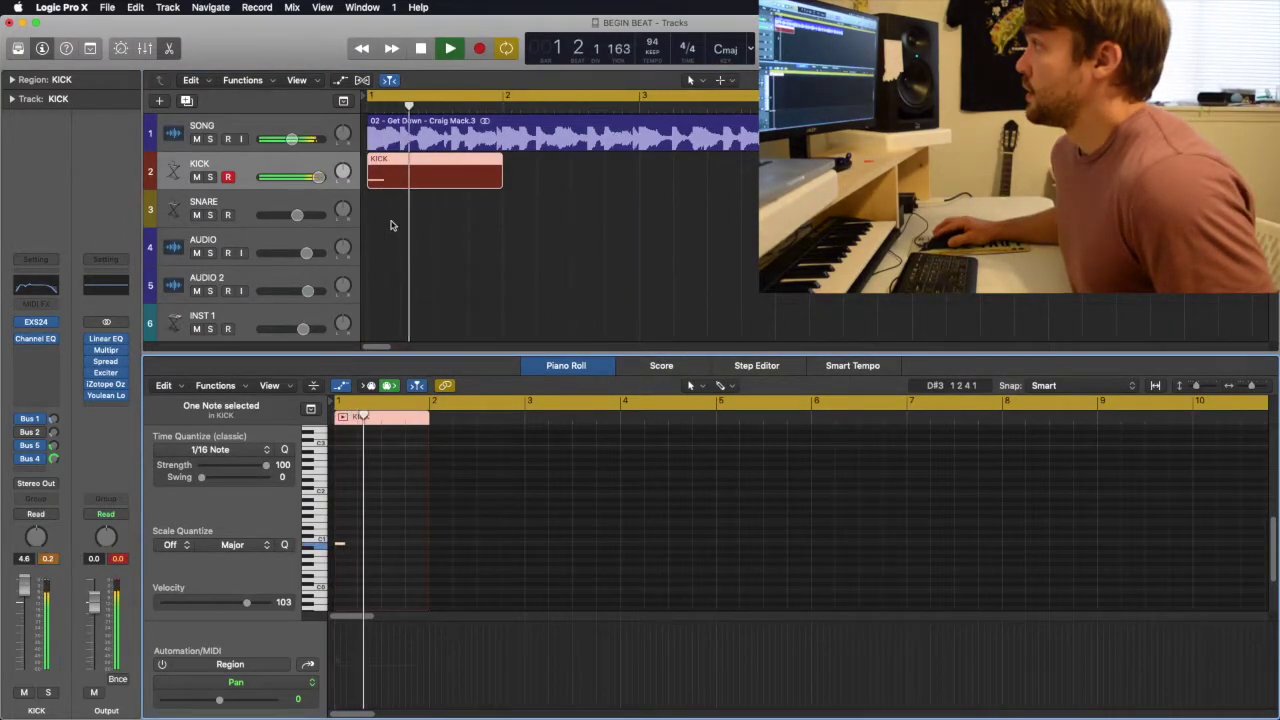
pyautogui.press('space')
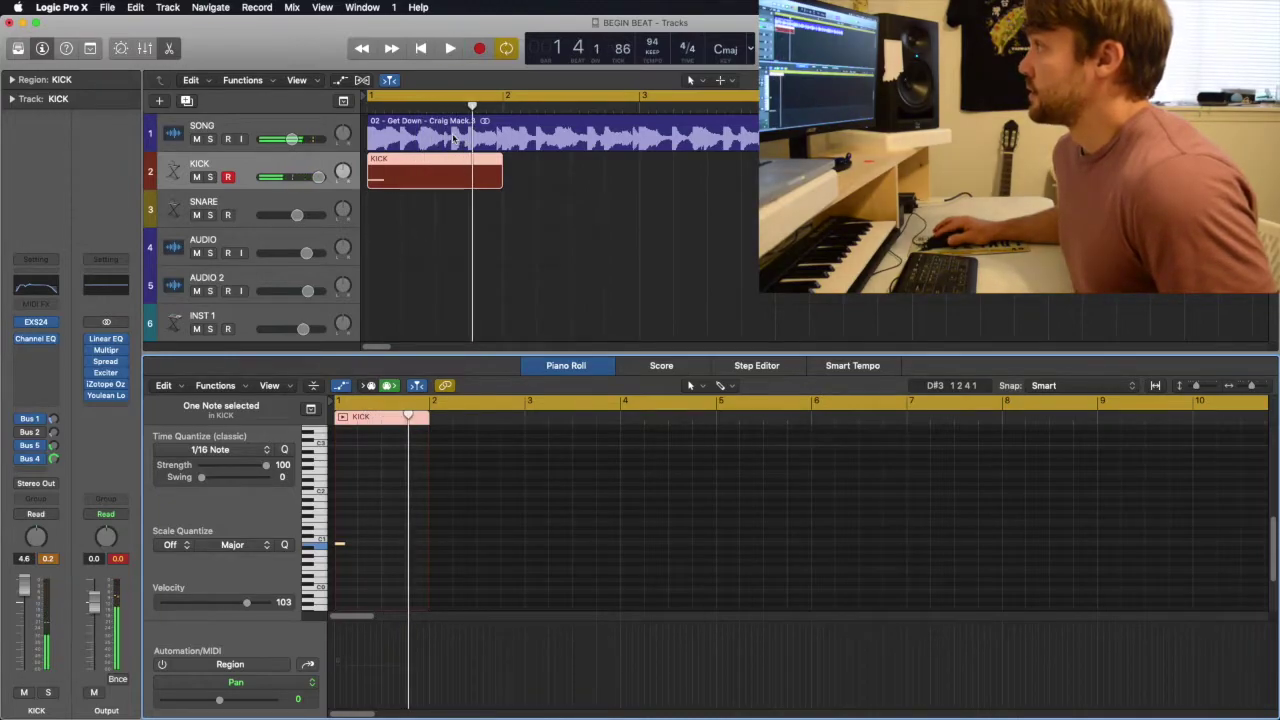
# - Add a second kick note at 1 3 3 1 to match the song's next kick, and play the pattern
pyautogui.click(453, 95)
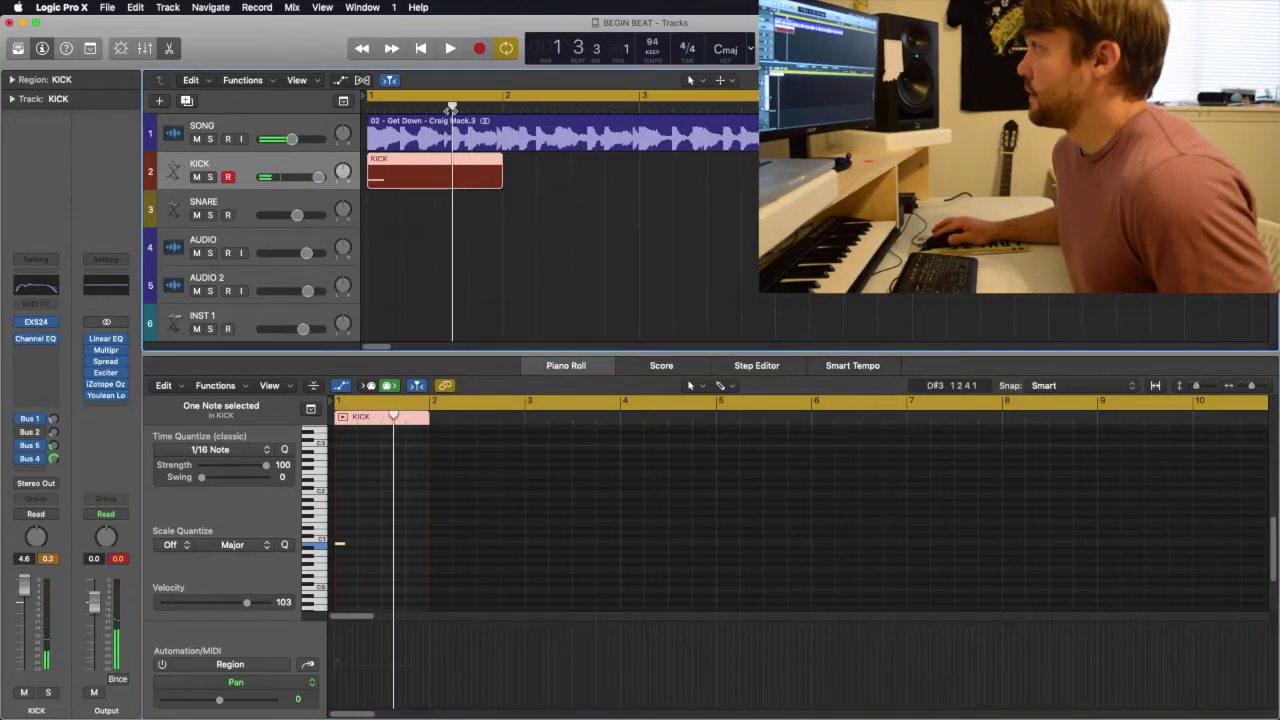
pyautogui.keyDown('super'); pyautogui.click(401, 545); pyautogui.keyUp('super')
pyautogui.moveTo(404, 547); pyautogui.dragTo(399, 547)
pyautogui.press('space')
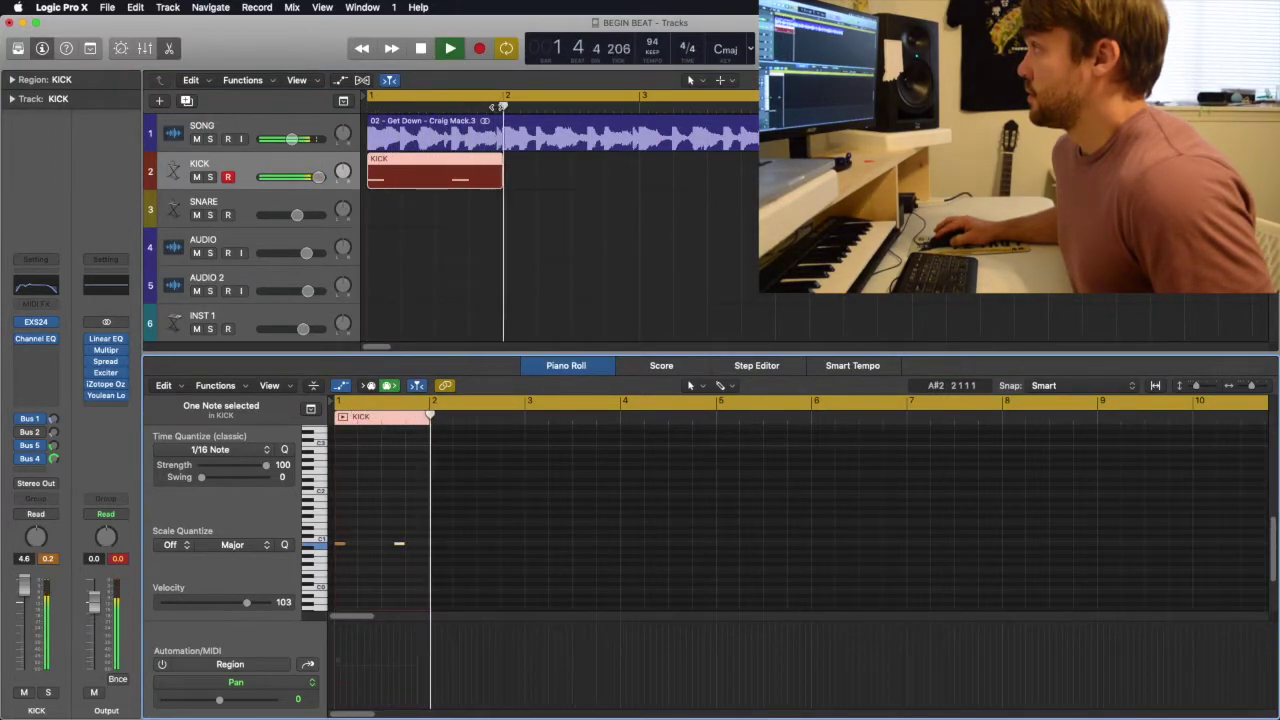
# - Extend the KICK region by one beat into bar 2, add kick notes around the bar's start, and play the pattern
pyautogui.press('space')
pyautogui.moveTo(501, 182); pyautogui.dragTo(535, 186)
pyautogui.click(434, 545)
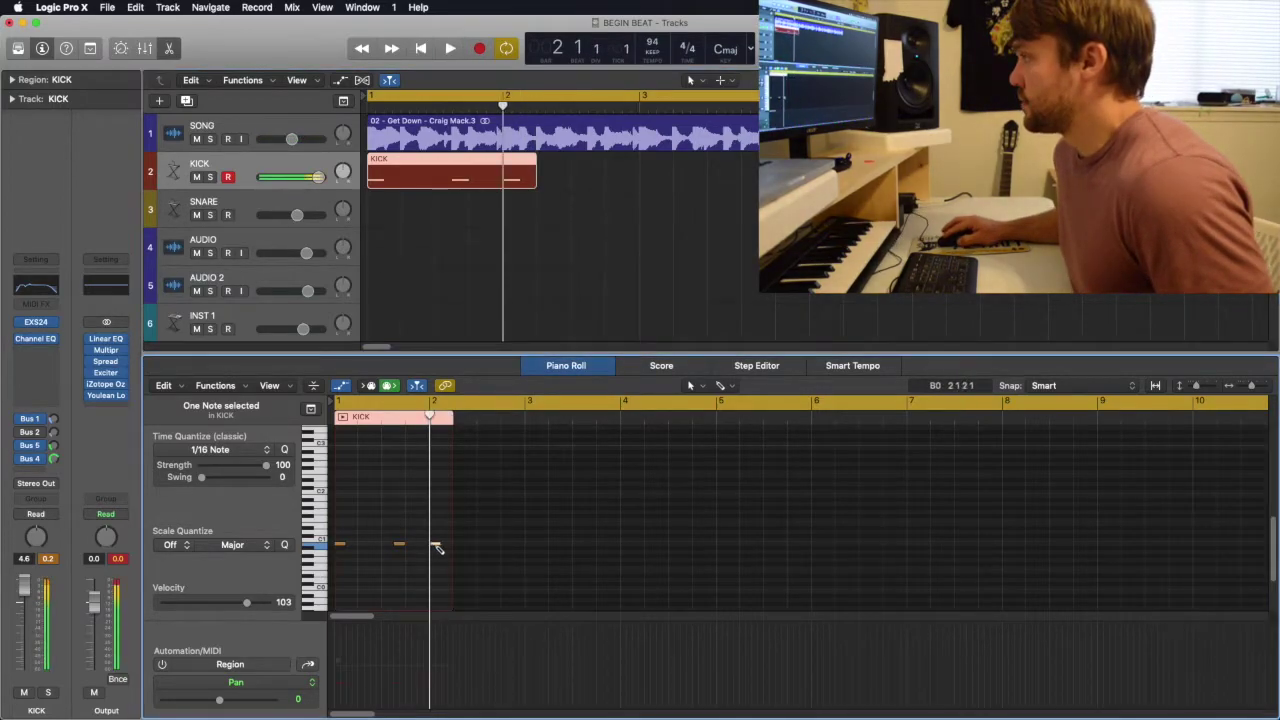
pyautogui.click(446, 545)
pyautogui.moveTo(433, 544); pyautogui.dragTo(427, 544)
pyautogui.press('super+Right')
pyautogui.press('space')
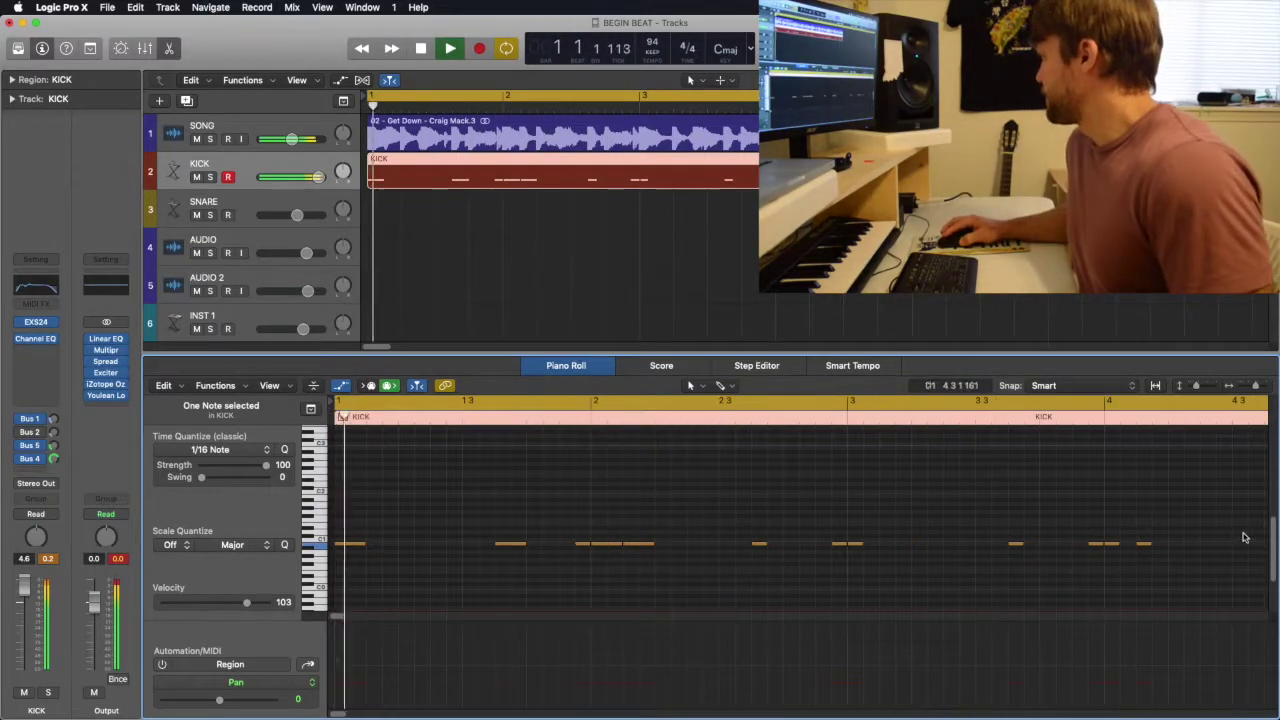
# - Nudge the two selected snare notes in bar 4 so that the first sits on beat 2
pyautogui.scroll(-3, 602, 456)
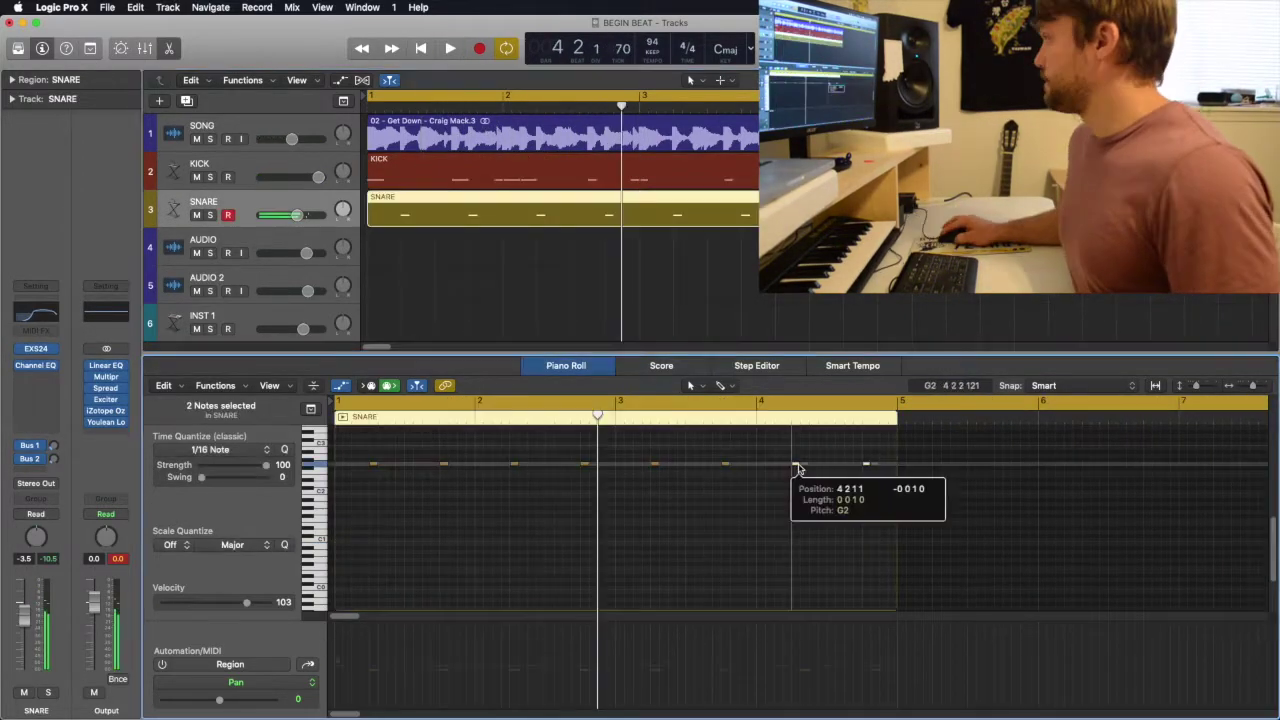
pyautogui.moveTo(794, 466); pyautogui.dragTo(800, 463)
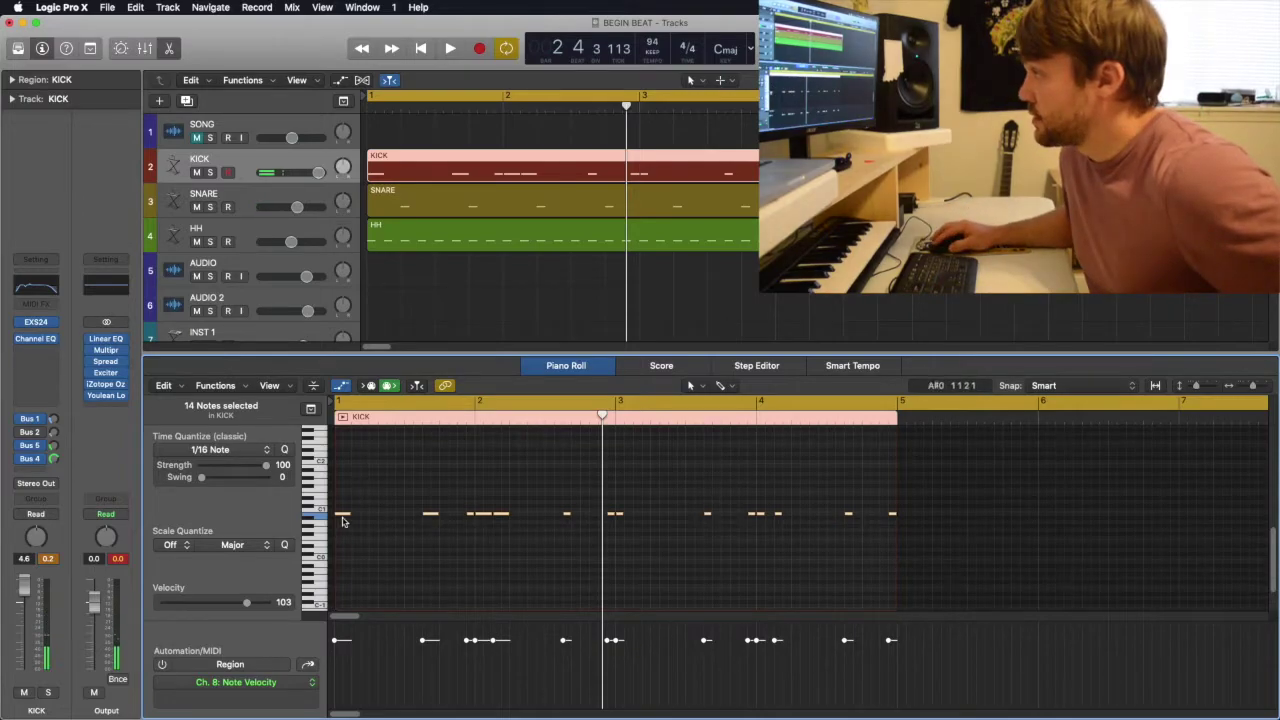
# - Transpose all the notes in the KICK region slightly upward and switch to the SNARE track
pyautogui.moveTo(342, 517); pyautogui.dragTo(342, 510)
pyautogui.press('Down')
# - Play the beat and adjust the doubled snare hit just after the start of bar 2
pyautogui.press('space')
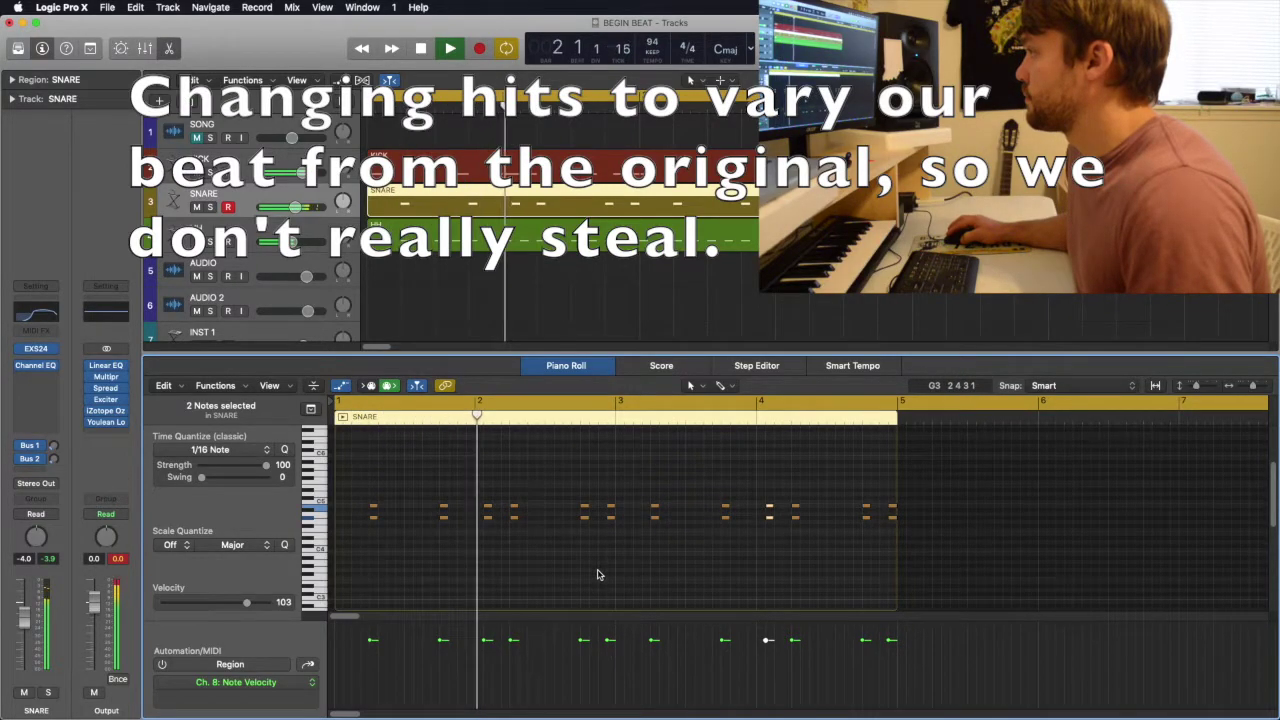
pyautogui.press('space')
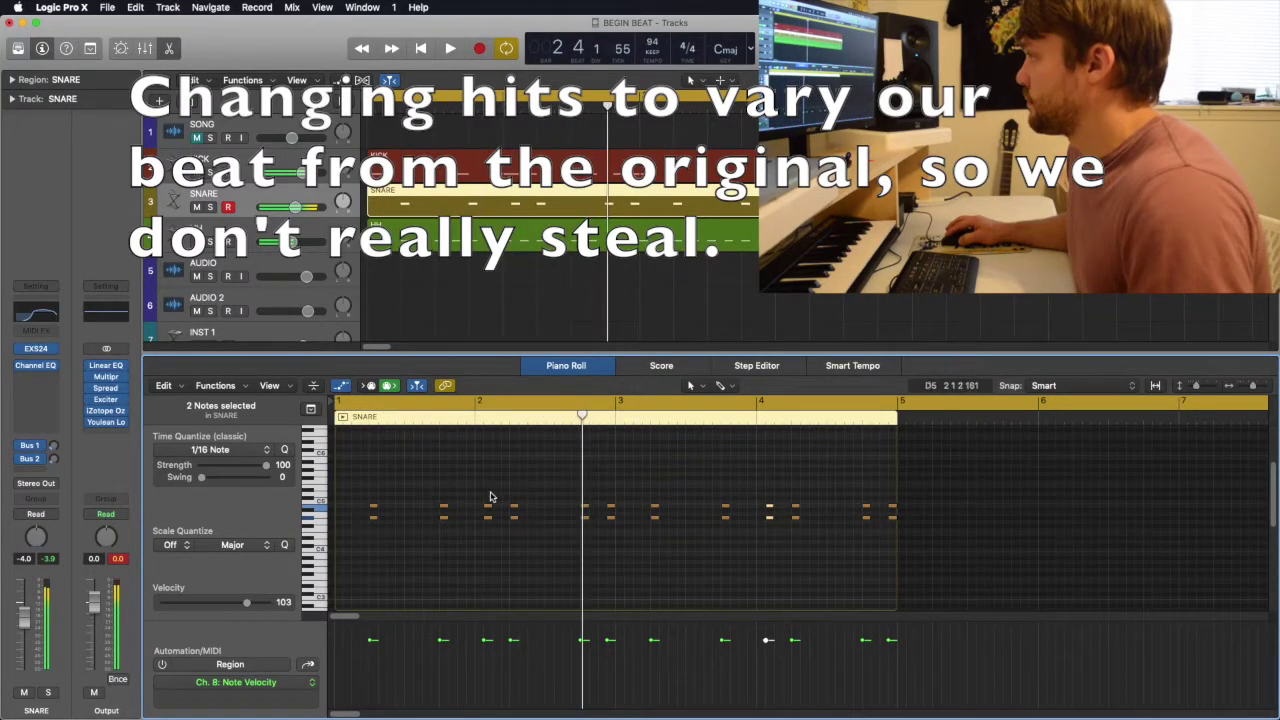
pyautogui.click(487, 518)
pyautogui.moveTo(487, 520); pyautogui.dragTo(491, 506)
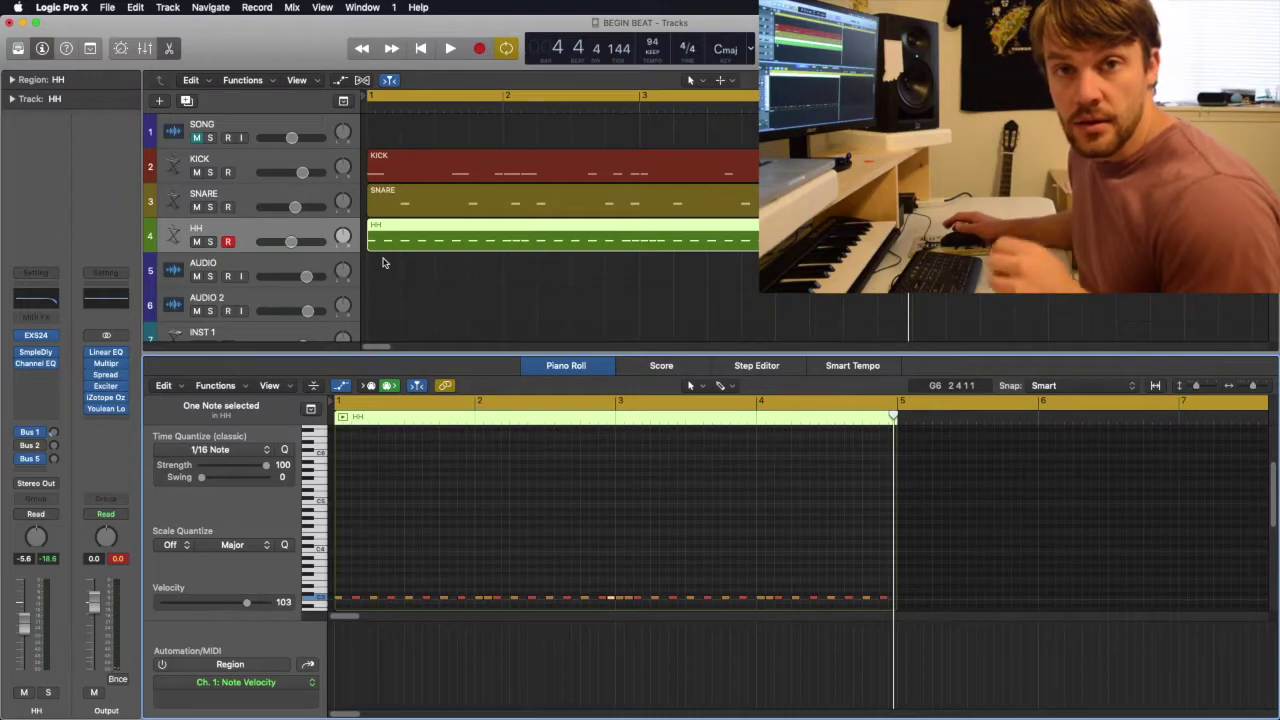
# - Show the global tracks and lower the project tempo at bar 1
pyautogui.press('g')
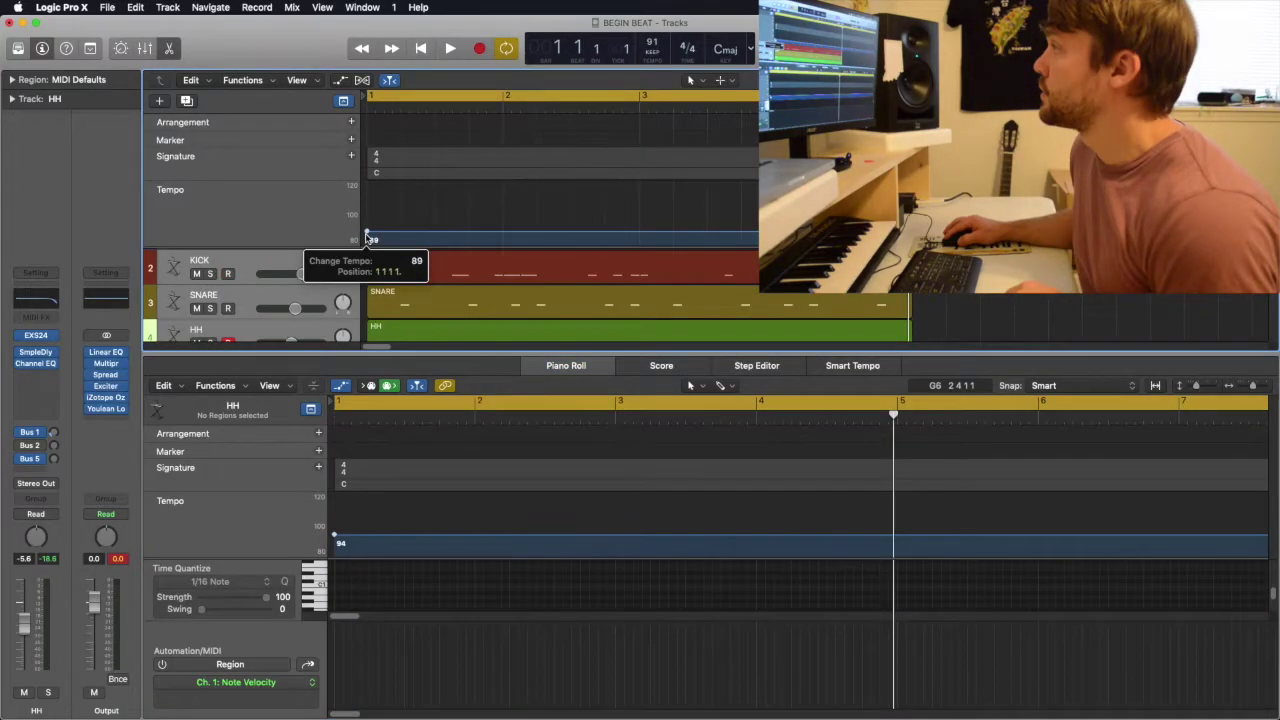
# - Stop playback and split the recorded region on the AUDIO track at bar 3
pyautogui.press('space')
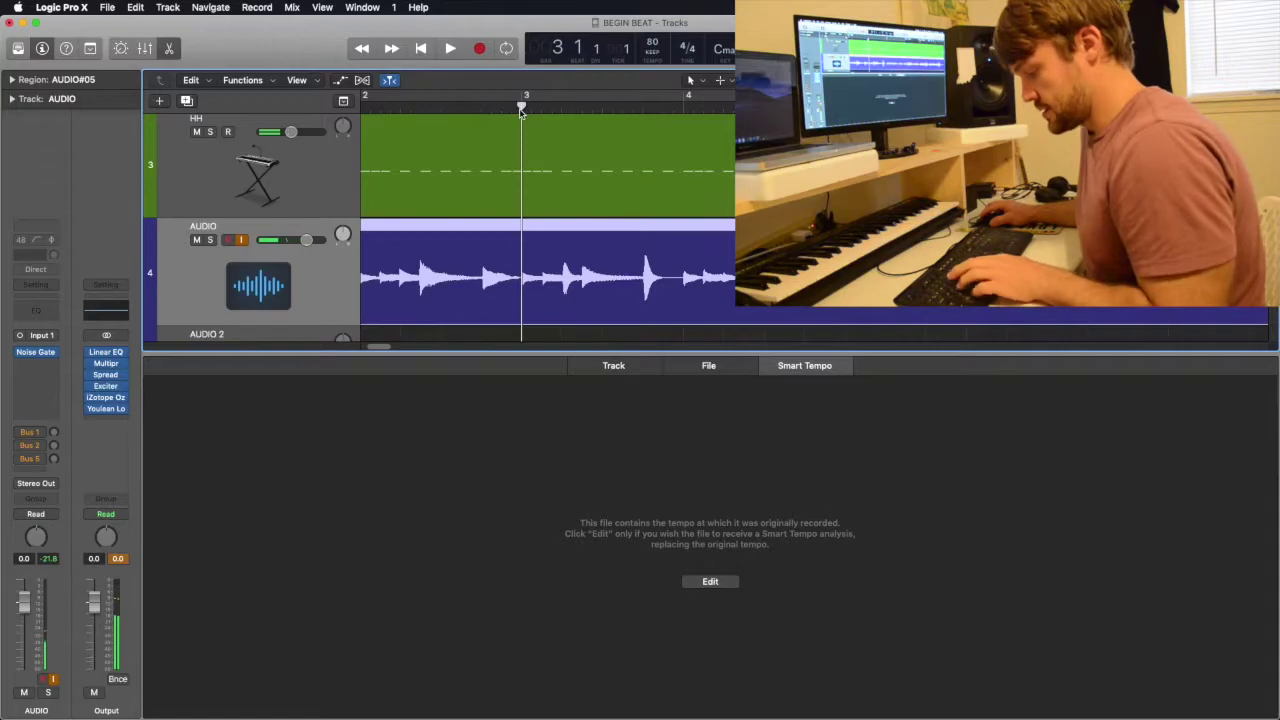
pyautogui.press('super+t')
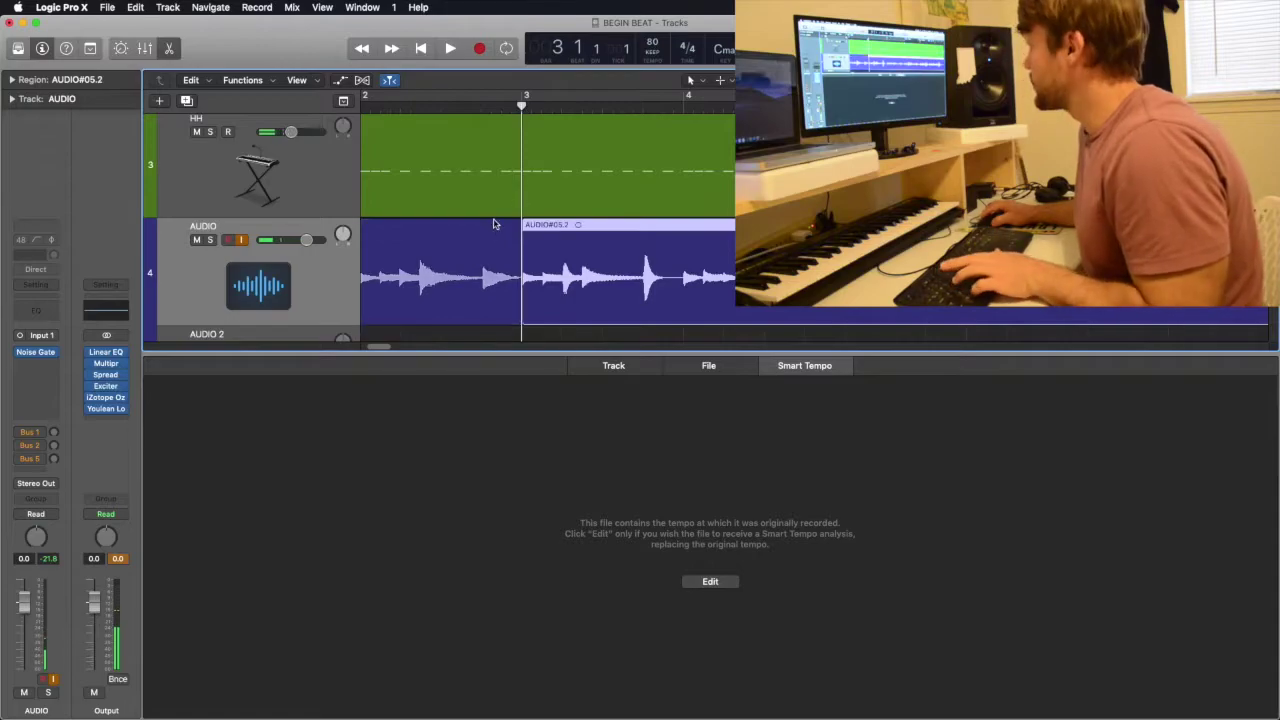
# - Delete the part of the AUDIO recording before bar 3 and select the remaining region that starts at bar 3
pyautogui.click(488, 221)
pyautogui.press('Delete')
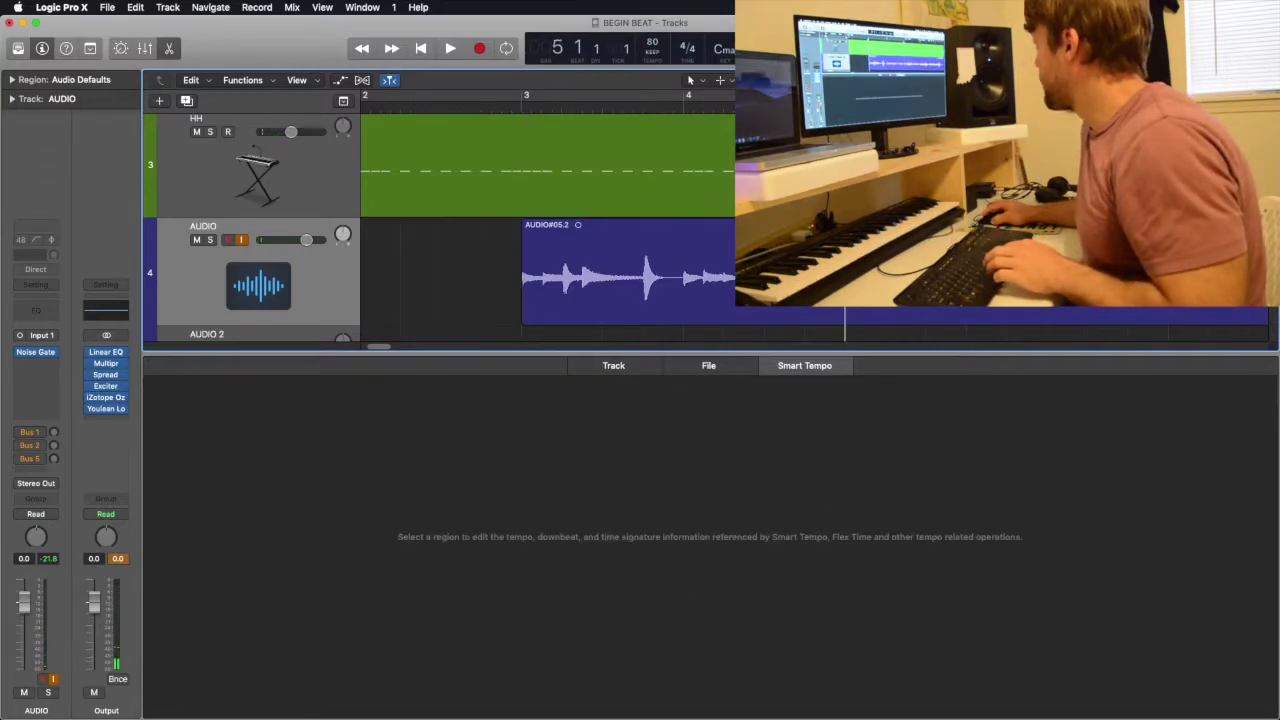
pyautogui.click(620, 280)
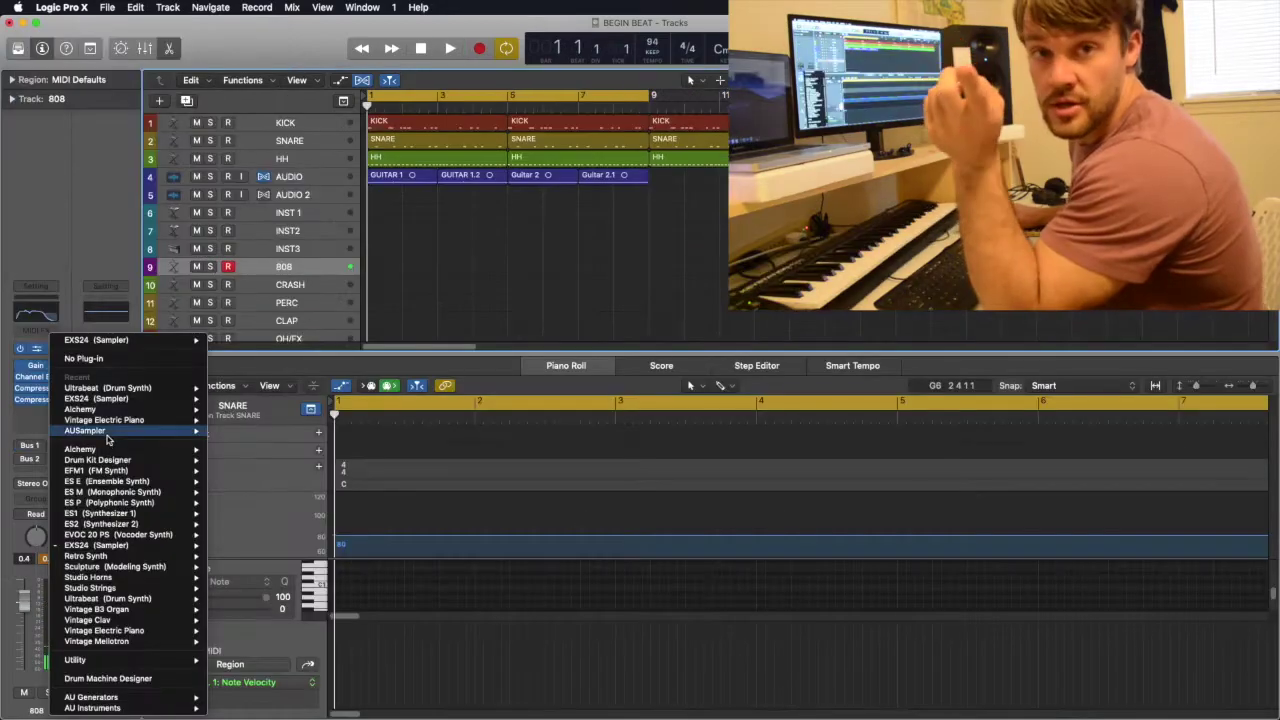
# - Select the two 808 regions covering bars 1 to 5 to show their notes together and start playback
pyautogui.moveTo(111, 432)
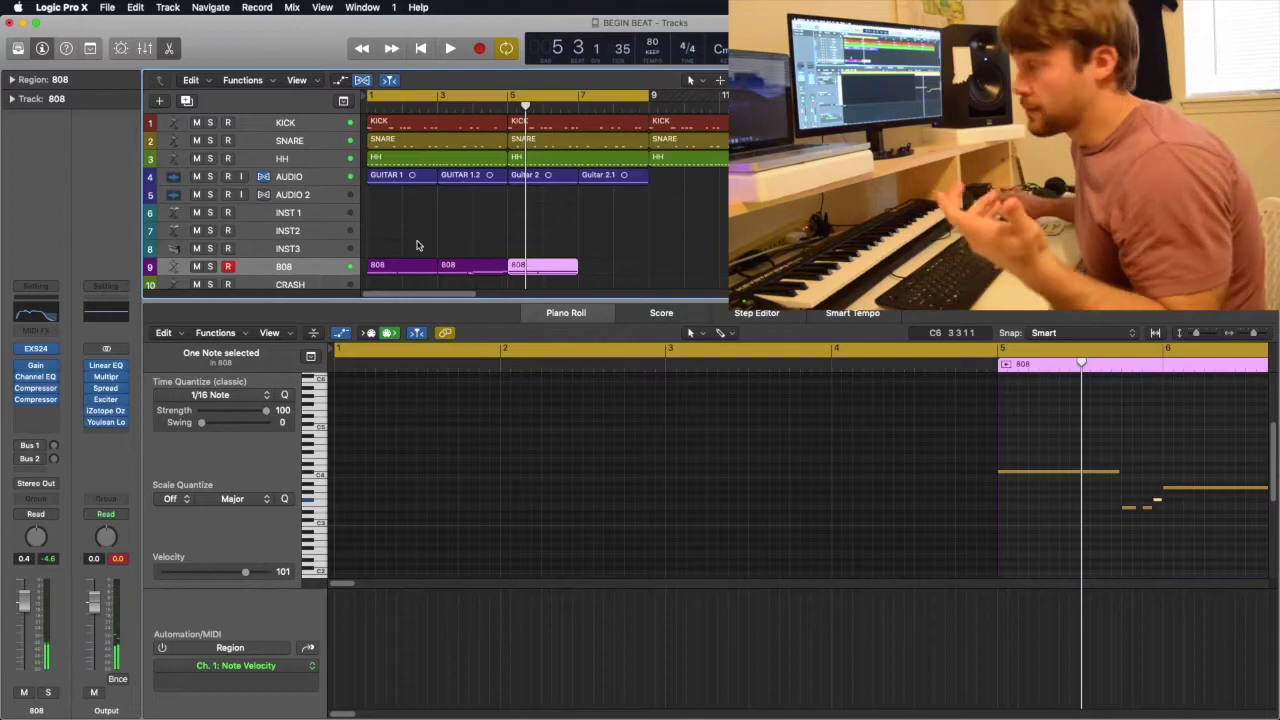
pyautogui.moveTo(408, 257); pyautogui.dragTo(495, 268)
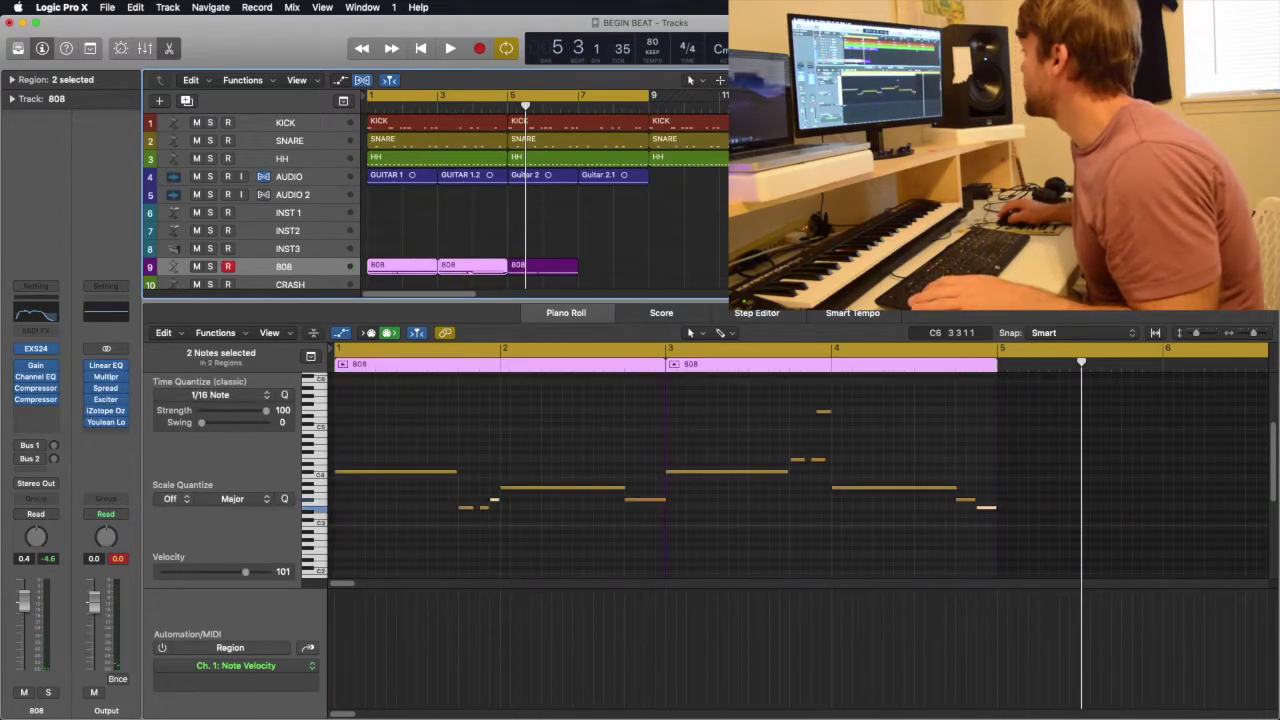
pyautogui.press('space')
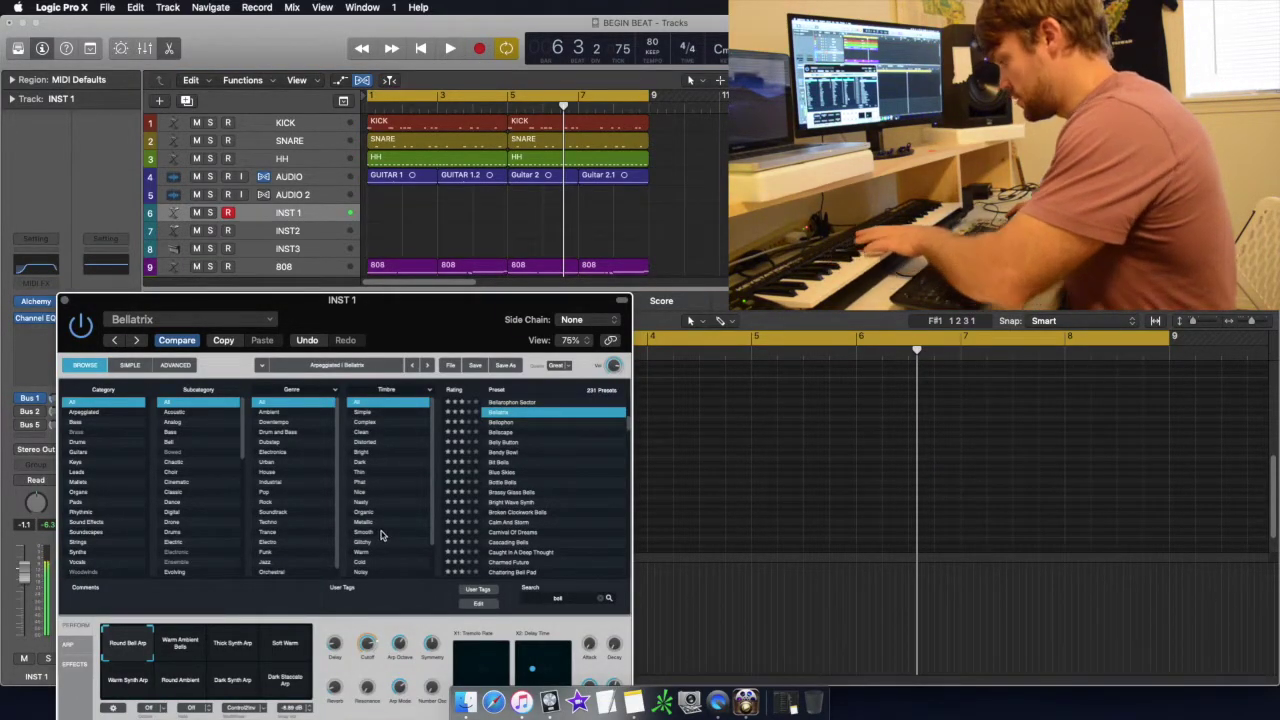
# - Copy the two INST 1 regions that start around bar 5 back to the beginning of the beat at bar 1
pyautogui.click(517, 213)
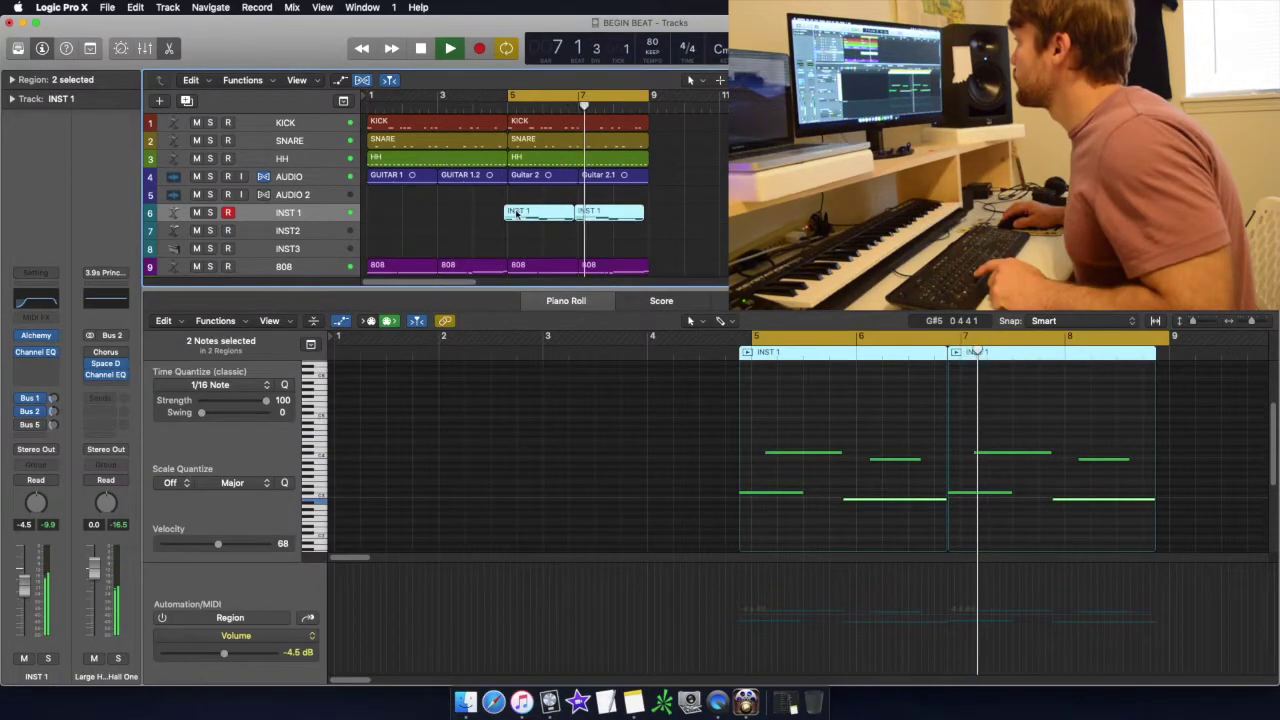
pyautogui.moveTo(517, 213); pyautogui.dragTo(420, 215)
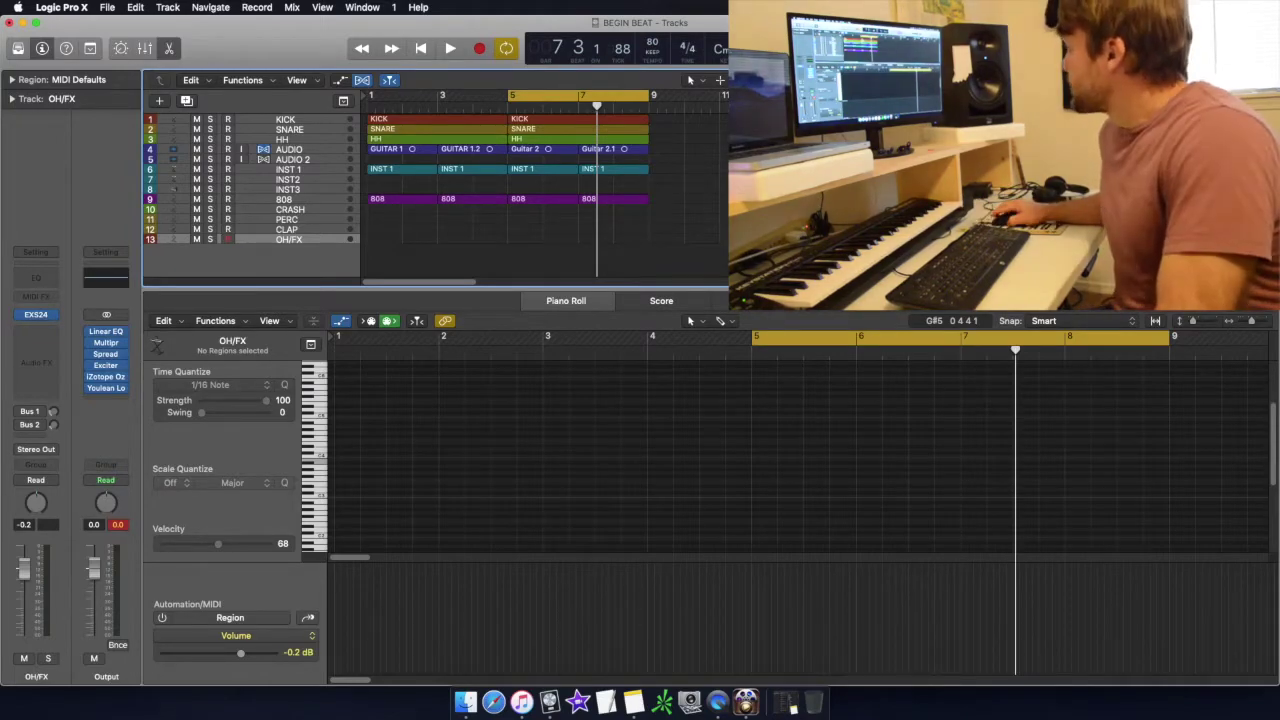
# - Browse the audio files, place Slap Experts - Shaker Loop 2 - 90 Bpm on the AUDIO 2 track at bar 5 and select that track
pyautogui.press('f')
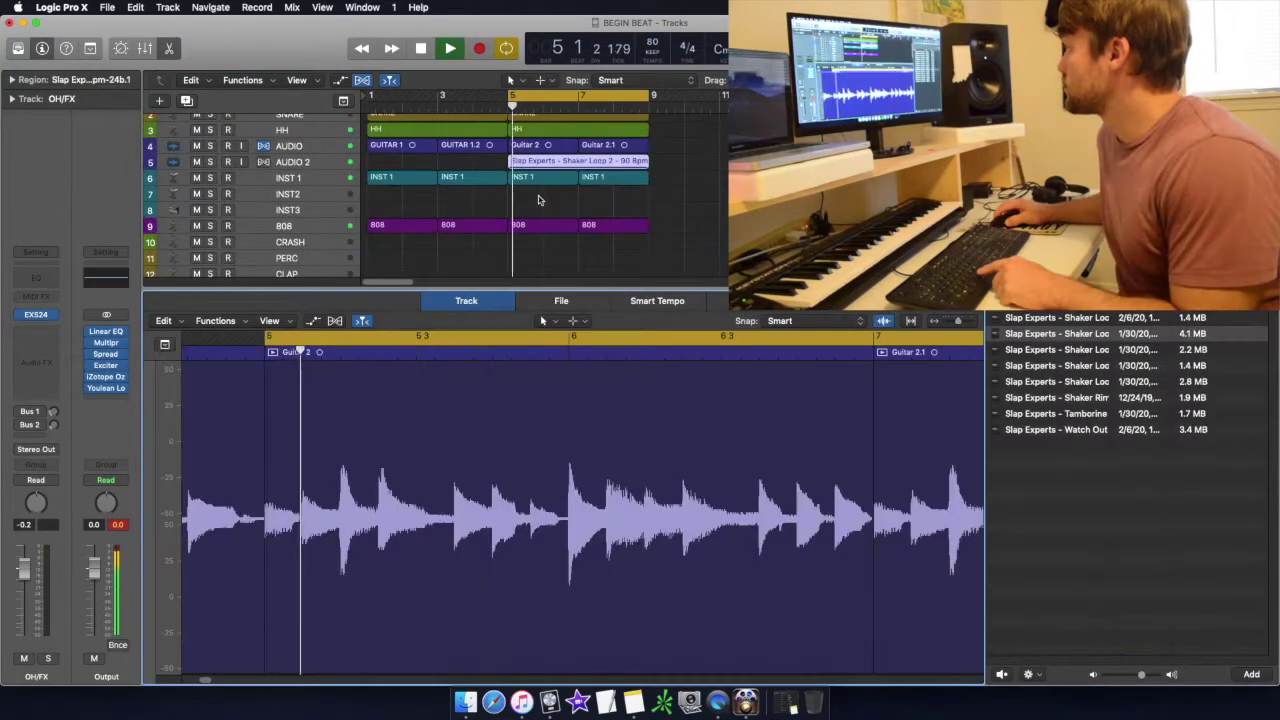
pyautogui.click(308, 163)
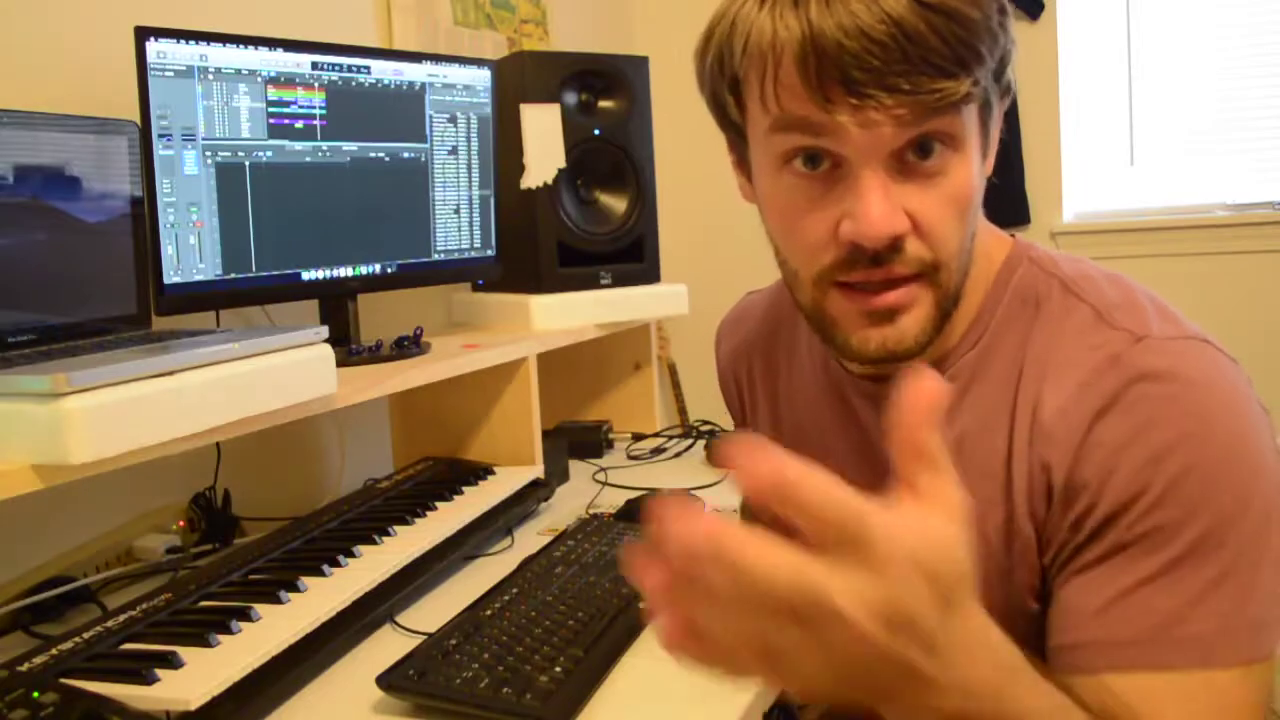
# - Play the full arrangement from bar 1
pyautogui.click(453, 48)
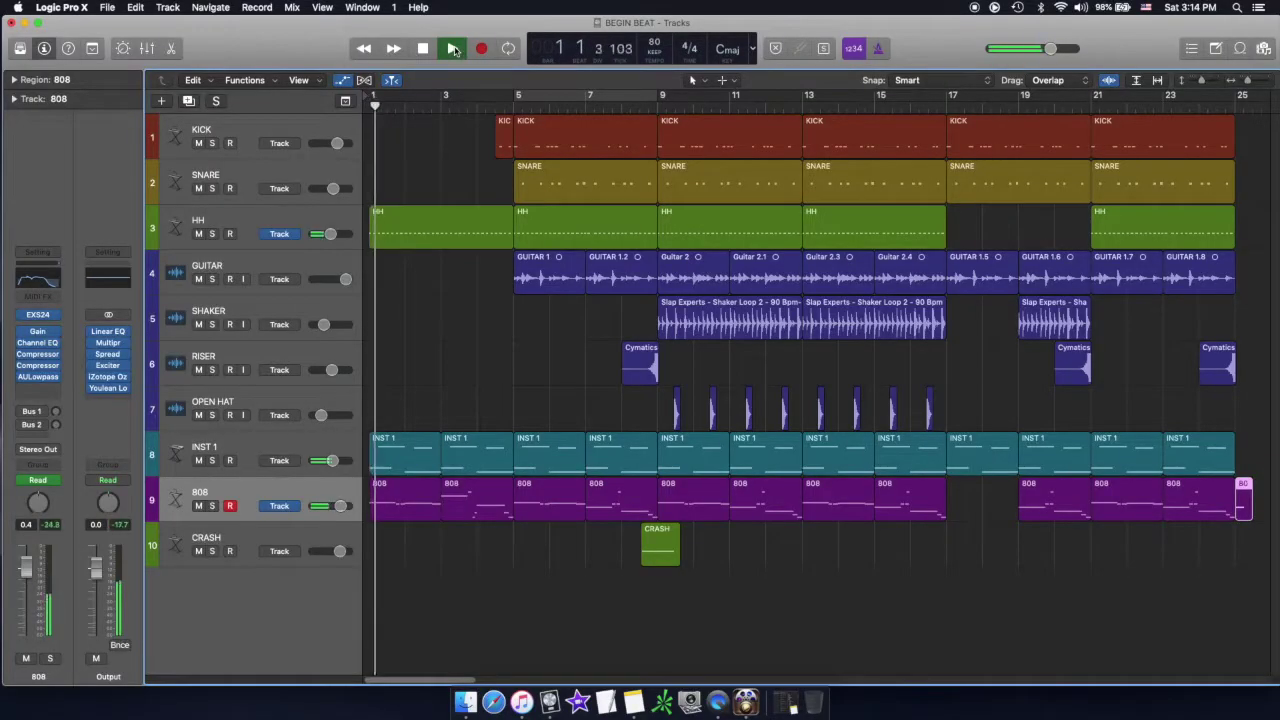